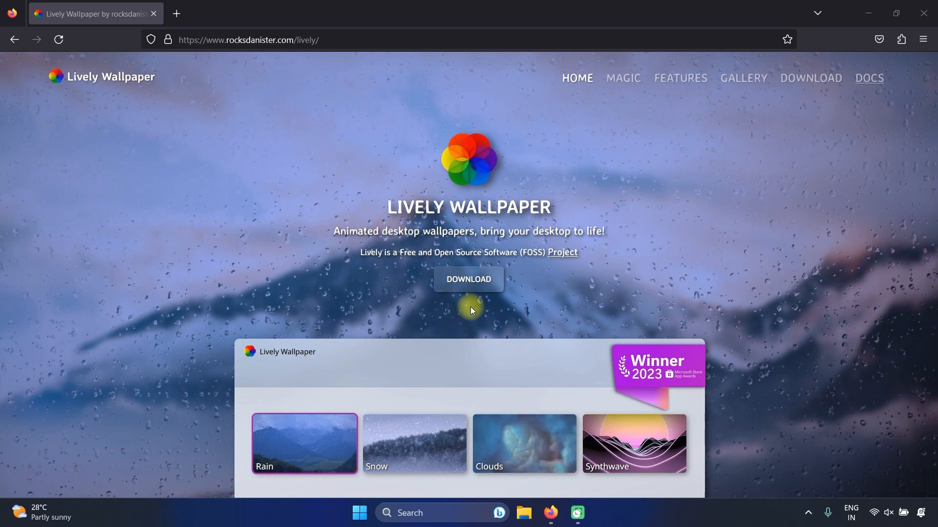
Step: Download the Lively Wallpaper installer from its website and run it in the install-for-me-only mode
click(468, 276)
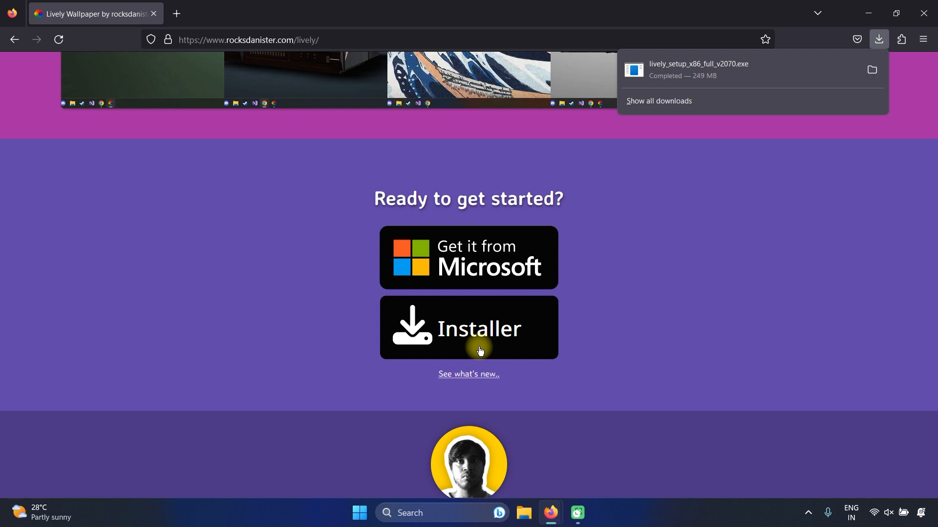
click(743, 80)
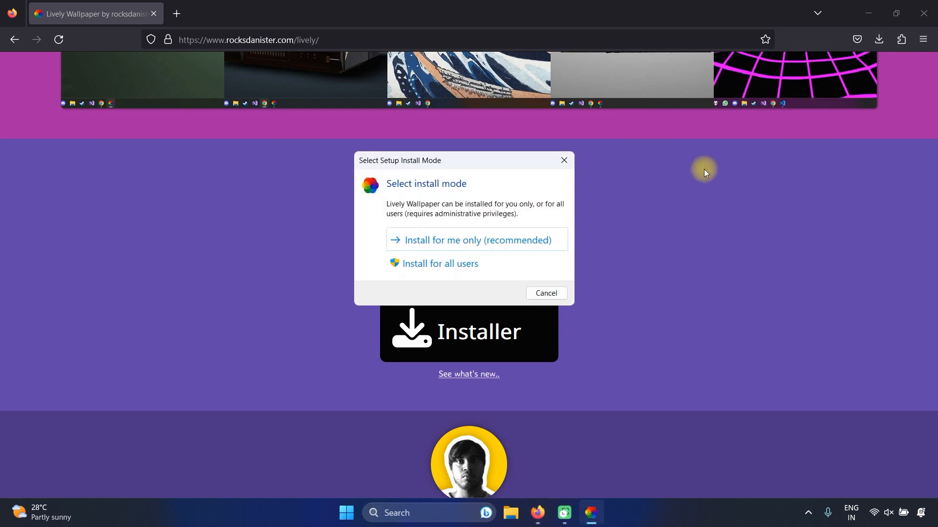
click(516, 240)
Step: Close the browser and its downloads window, and choose English as the setup language
click(928, 4)
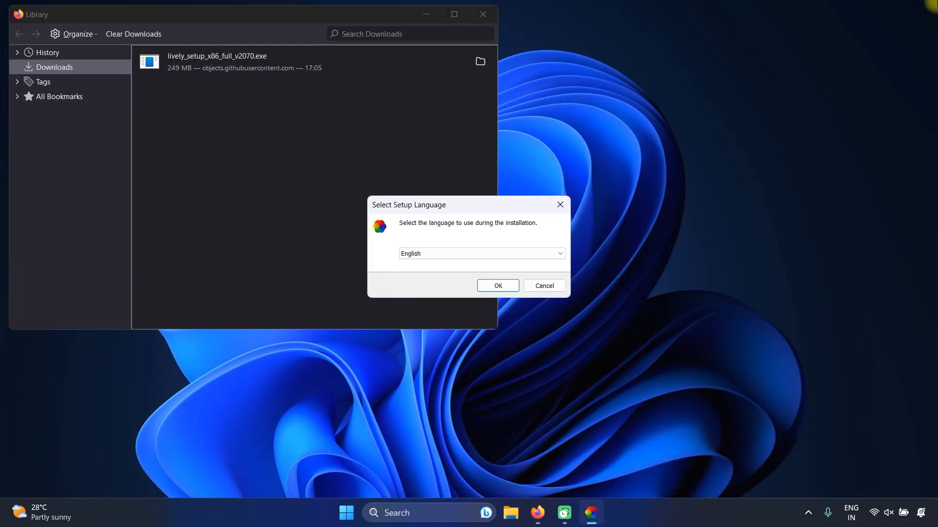
click(485, 10)
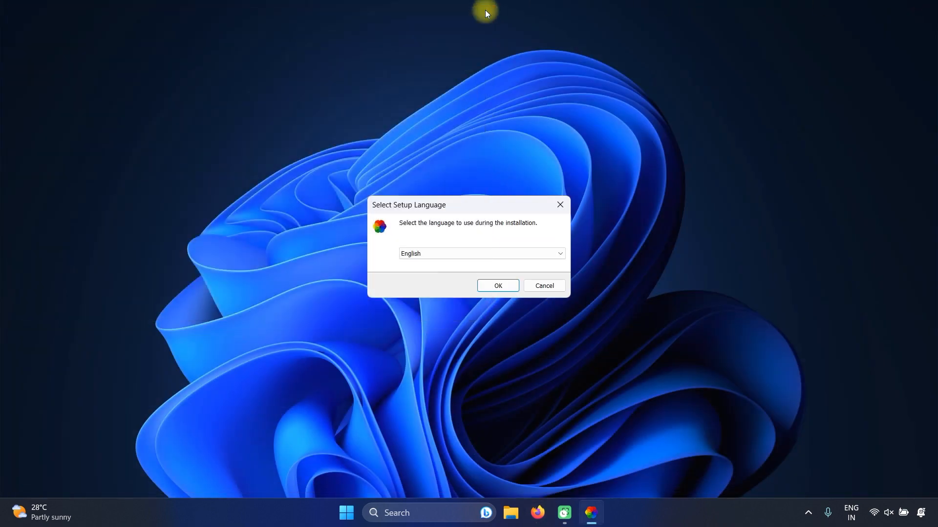
click(494, 285)
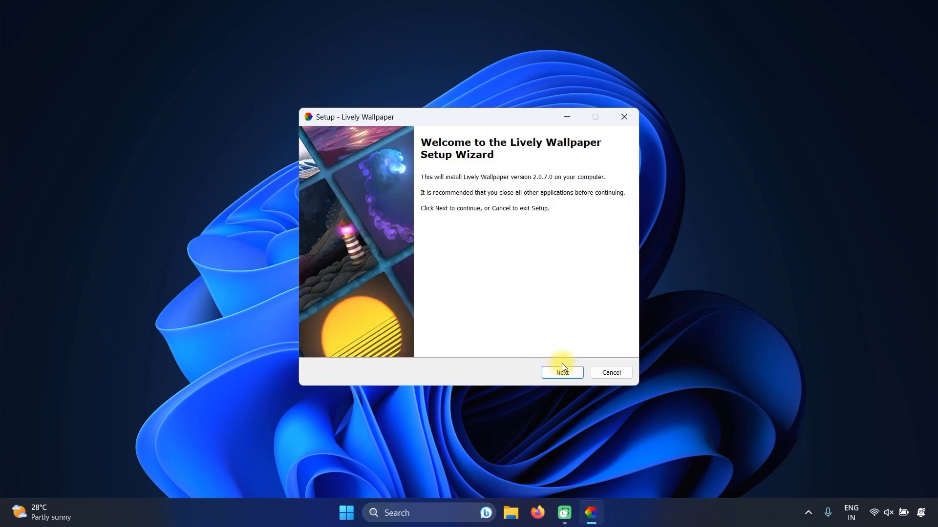
Step: Accept the license agreement in the Lively Wallpaper setup and keep the default destination folder
click(562, 373)
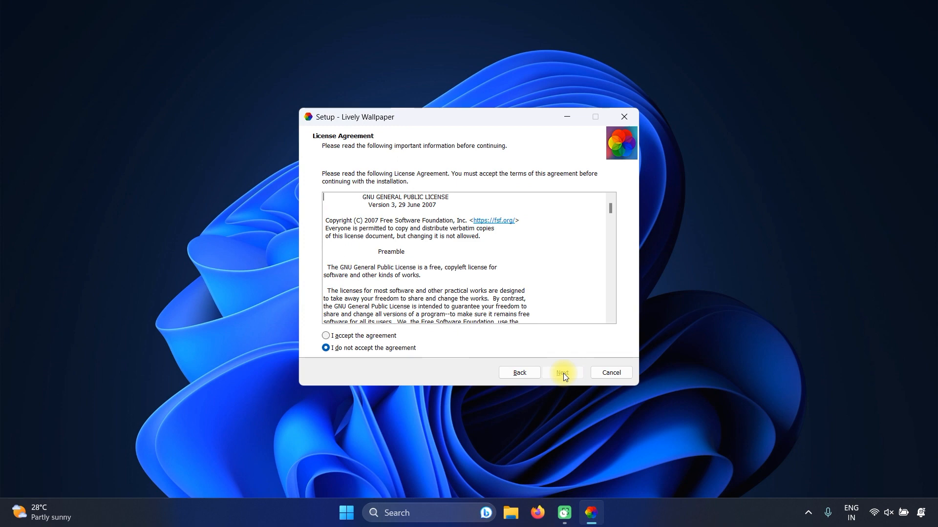
key(alt+a)
click(563, 373)
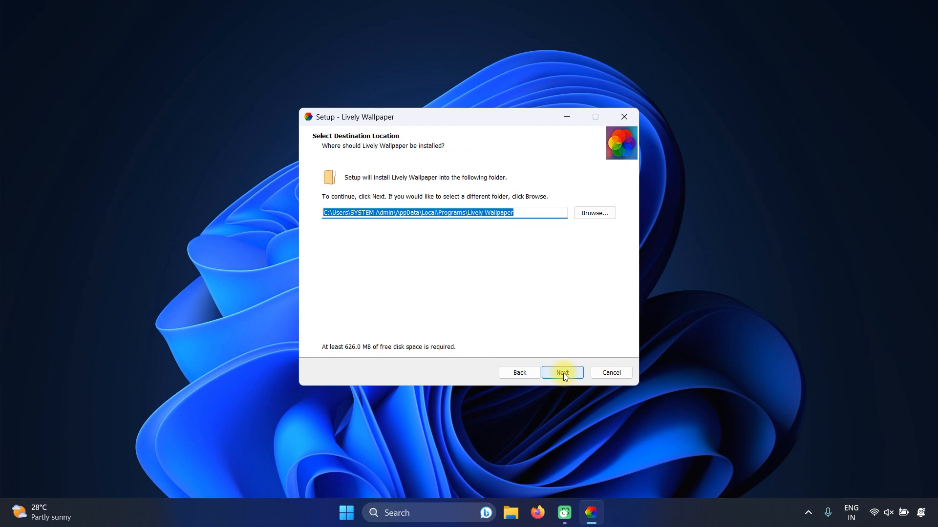
click(564, 373)
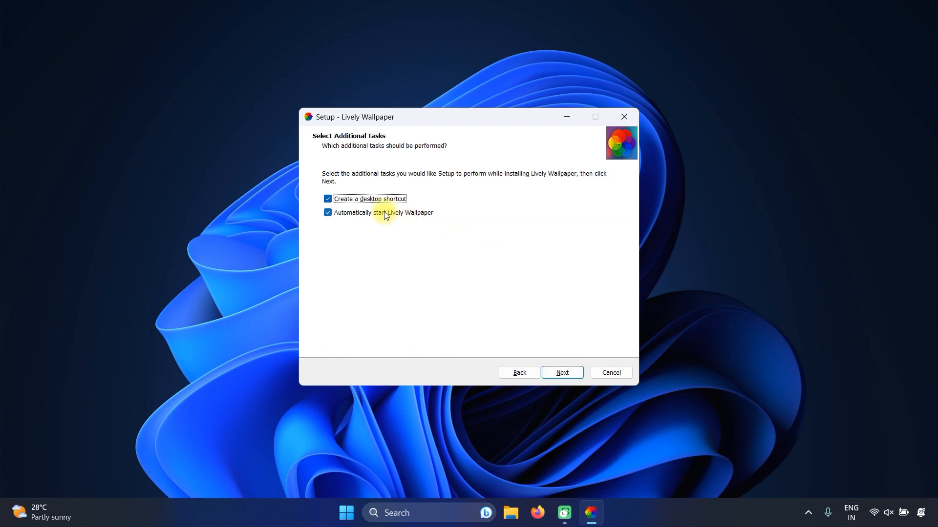
Step: Install Lively Wallpaper without a desktop shortcut or automatic start, and launch it when setup finishes
click(366, 203)
click(367, 212)
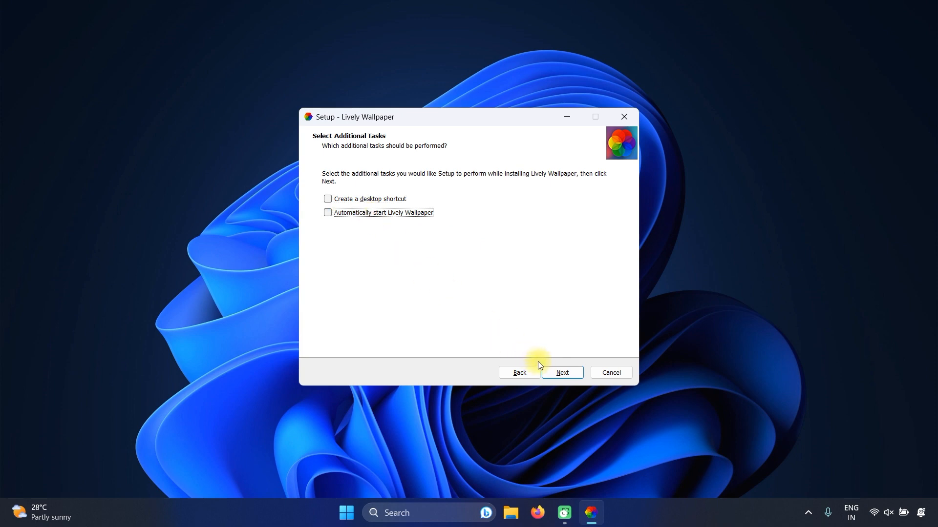
click(552, 373)
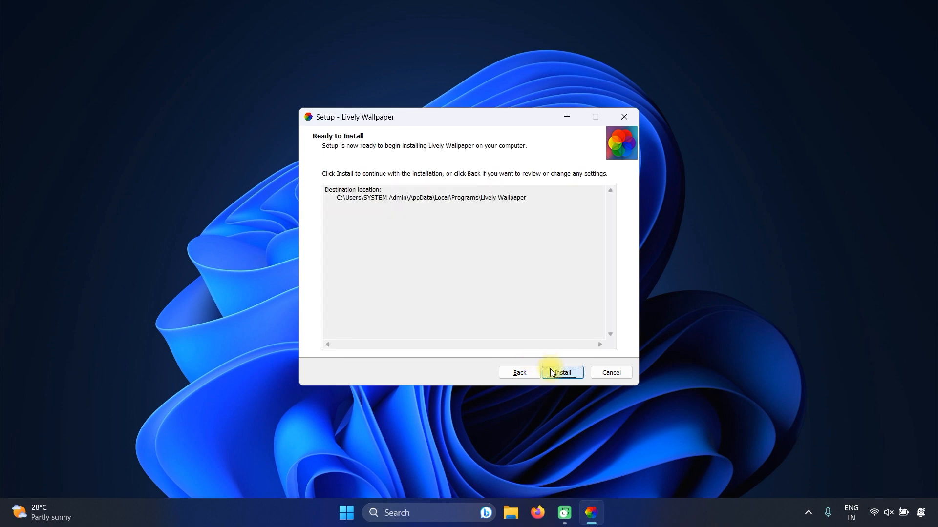
click(551, 373)
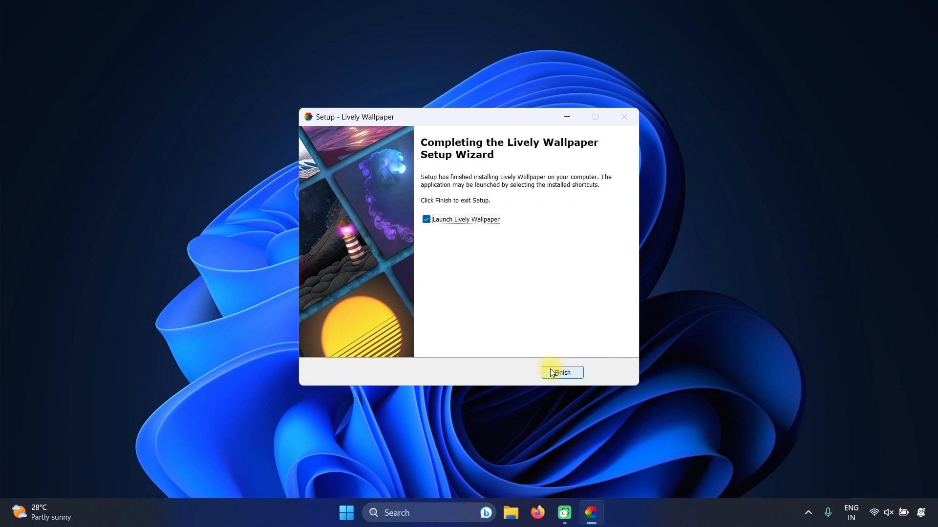
click(561, 373)
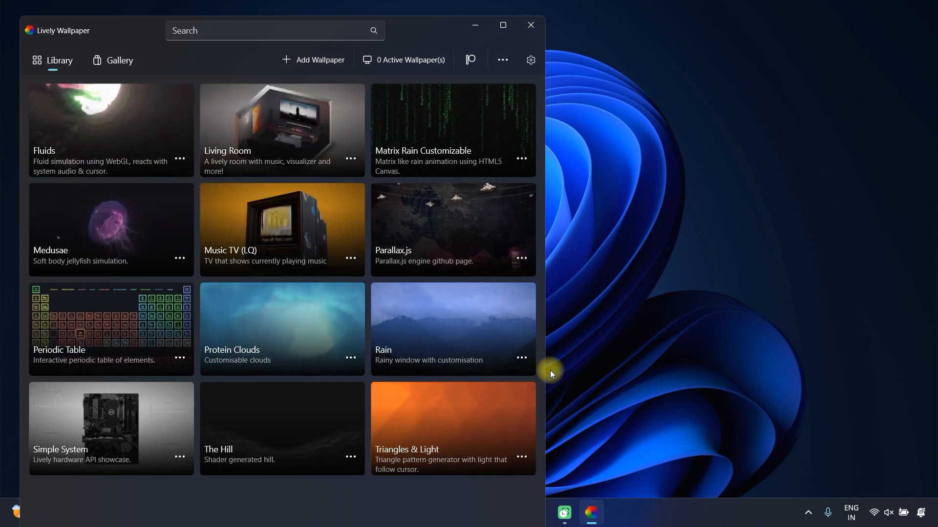
Step: Apply the Rain wallpaper from the library to the desktop and minimise the Lively Wallpaper window
click(450, 333)
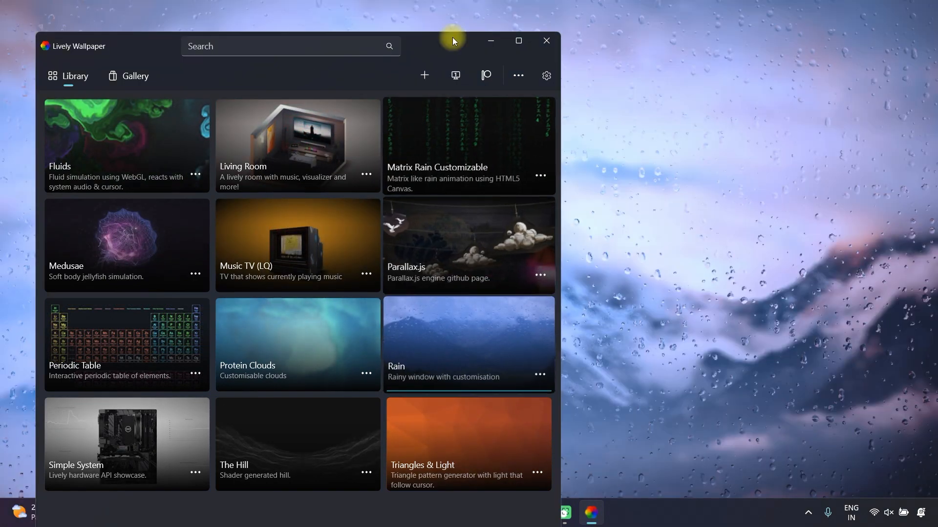
click(484, 40)
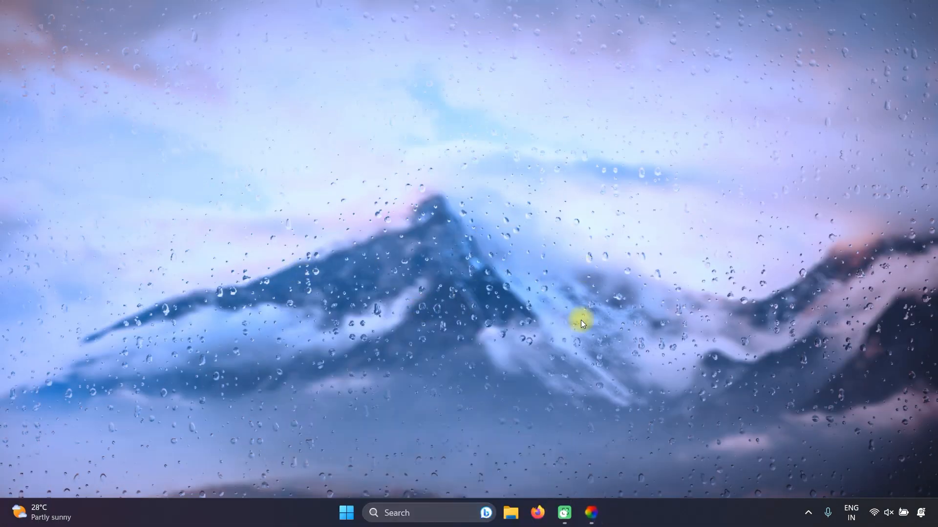
Step: Restore Lively Wallpaper and customise the Rain wallpaper by raising its brightness to the maximum
click(591, 513)
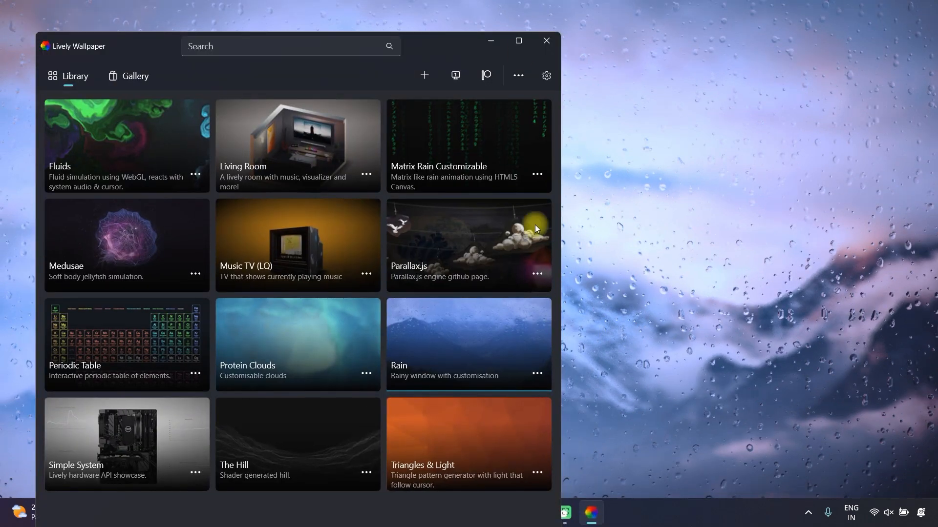
click(529, 75)
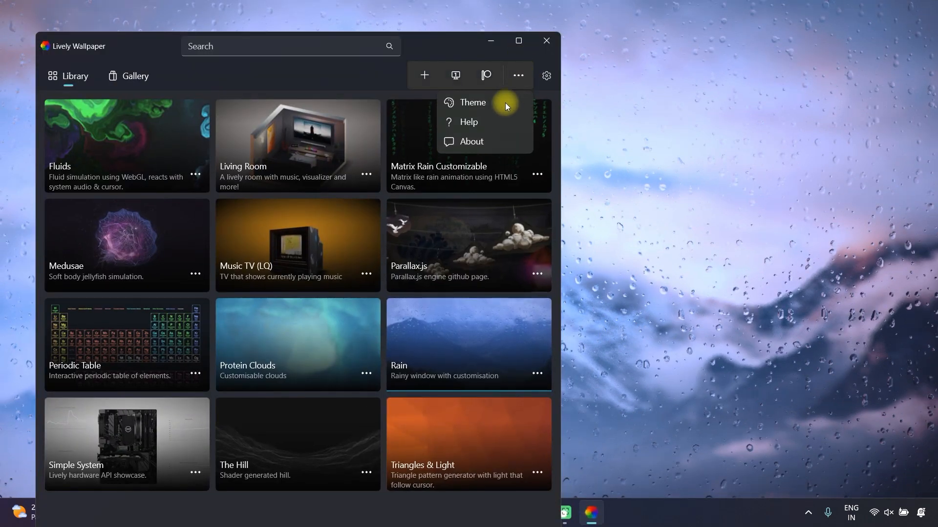
click(529, 370)
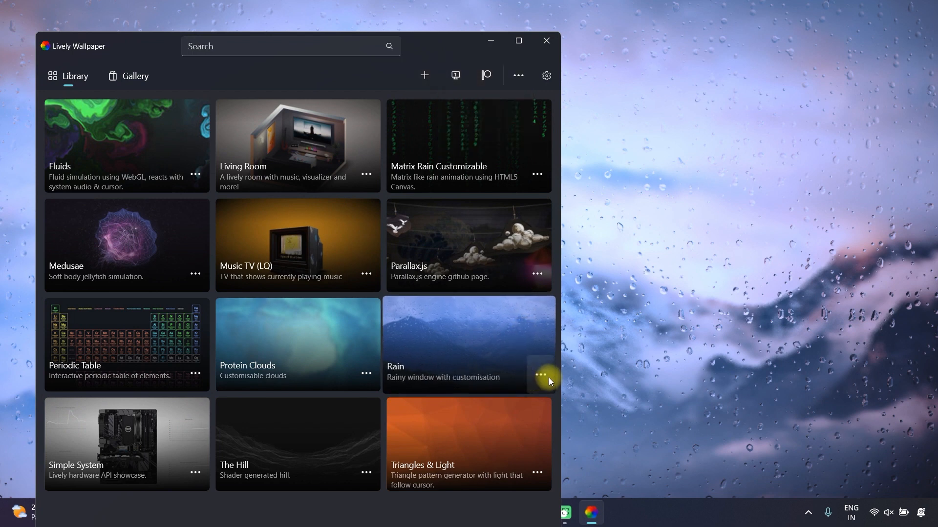
click(534, 378)
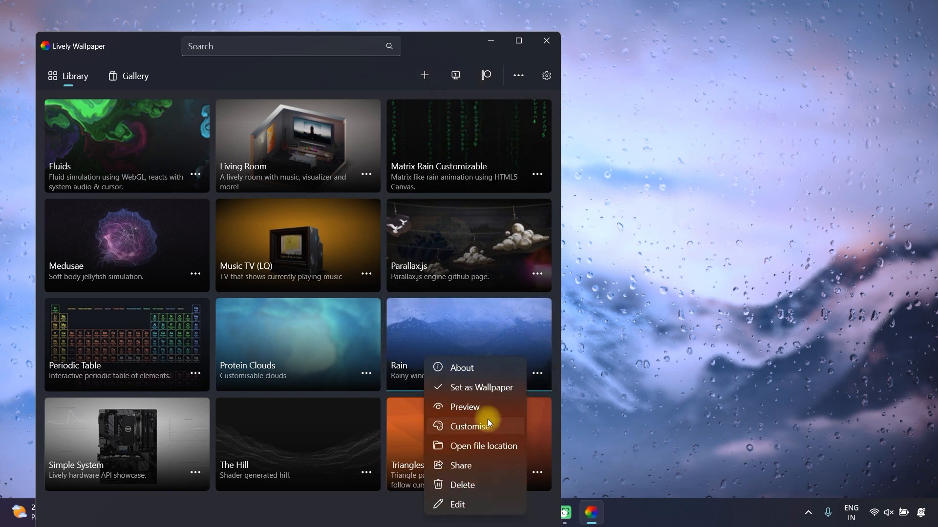
click(497, 433)
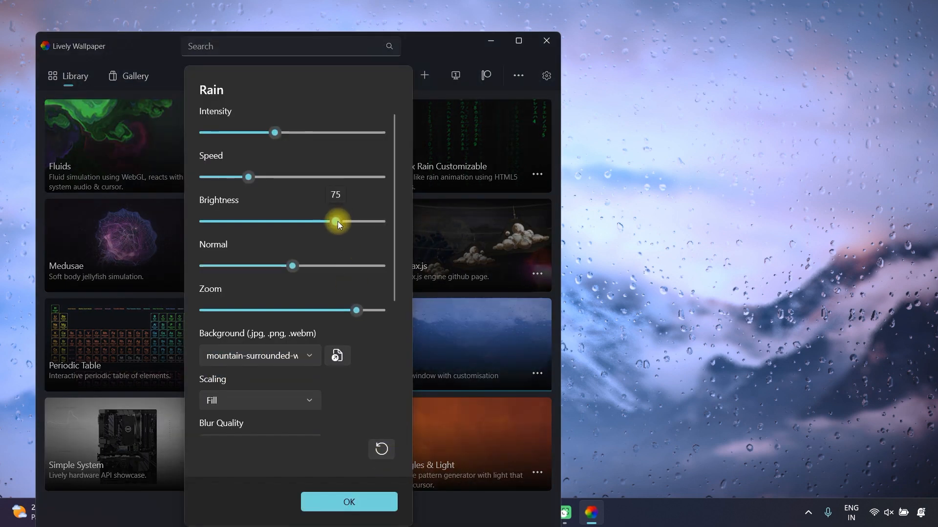
drag(339, 224, 390, 224)
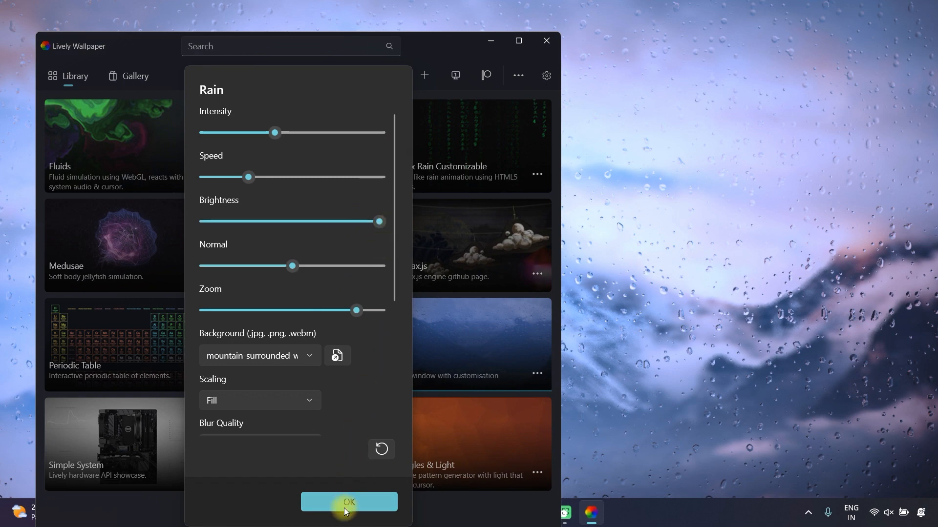
scroll(314, 435, down, 2)
scroll(314, 434, down, 3)
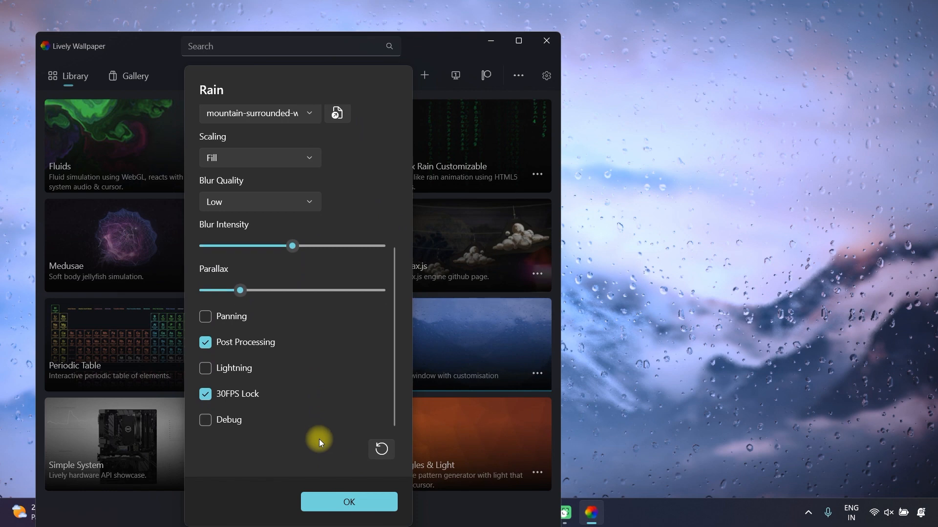
click(362, 494)
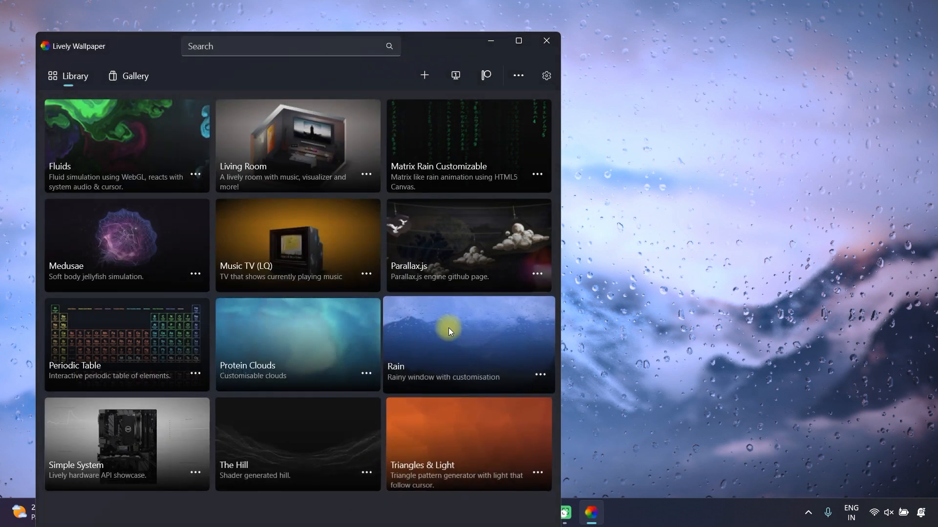
click(547, 42)
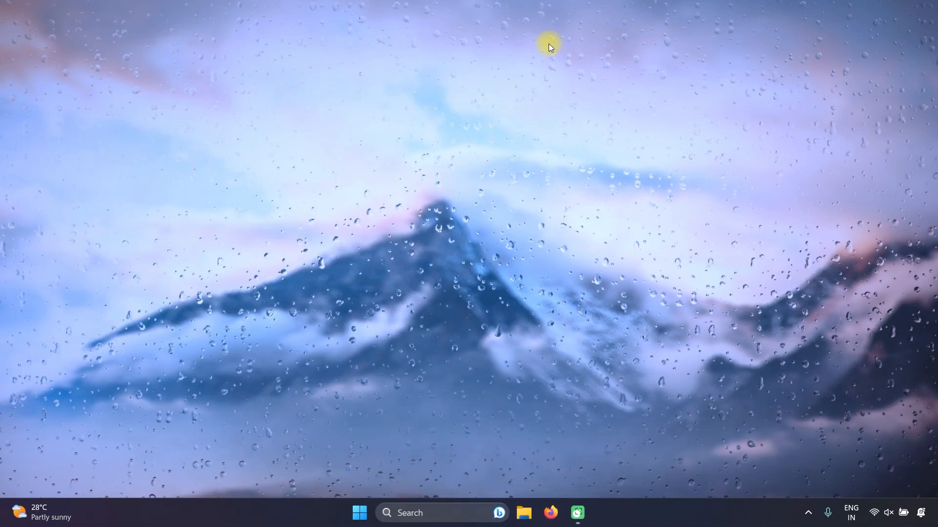
Step: Switch to Firefox and download the free misty mountain range photo from Unsplash
click(551, 513)
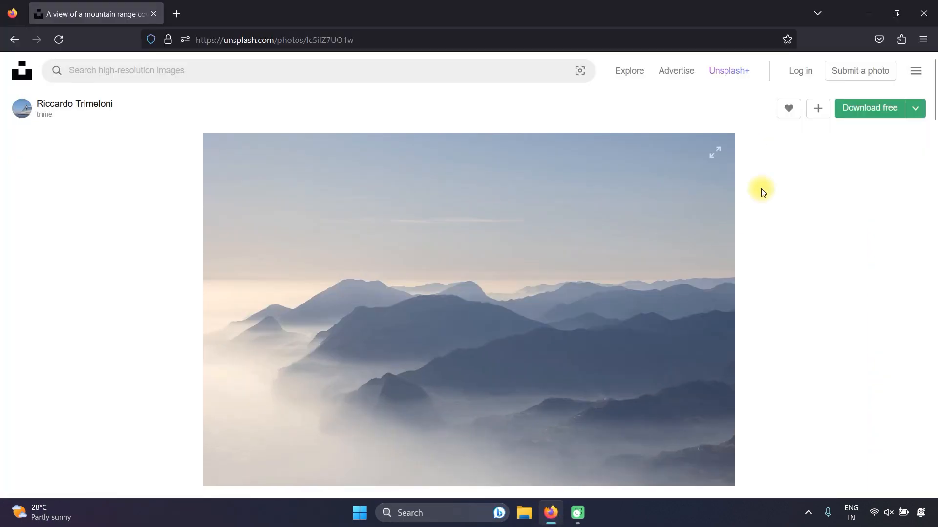
click(864, 122)
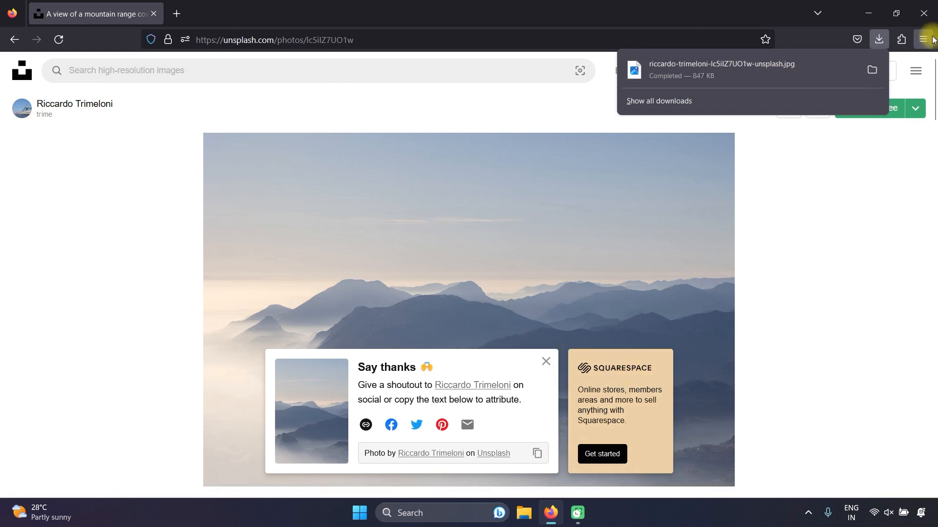
click(924, 13)
click(924, 13)
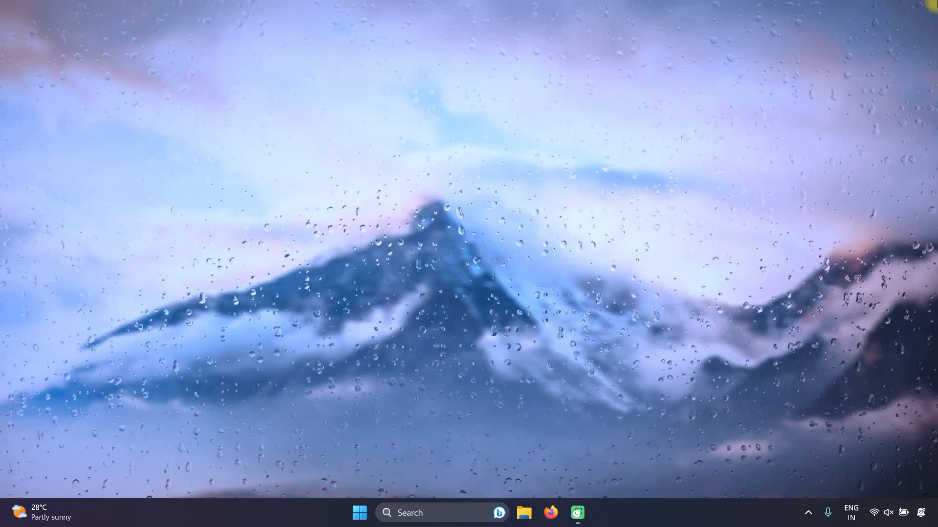
Step: Reopen Lively Wallpaper and set the Rain wallpaper's background to the mountain JPG in the Downloads folder
key(super)
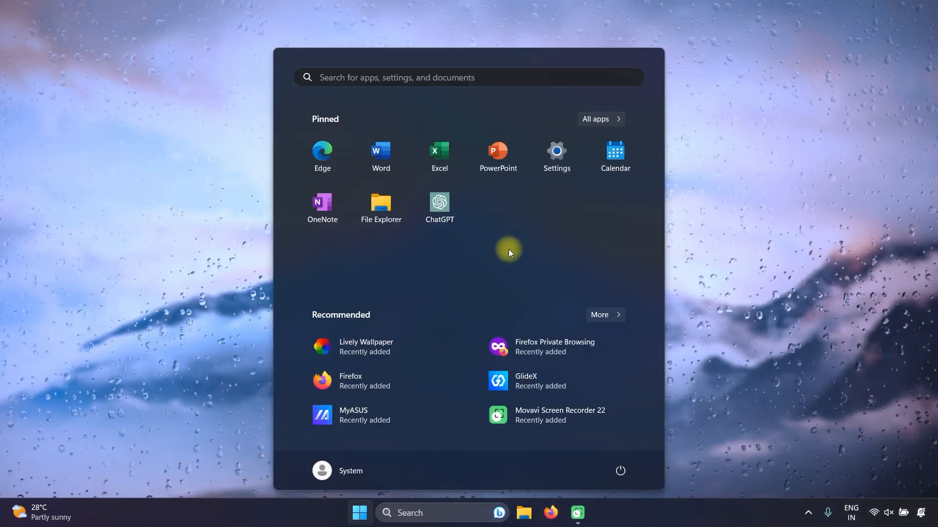
click(409, 334)
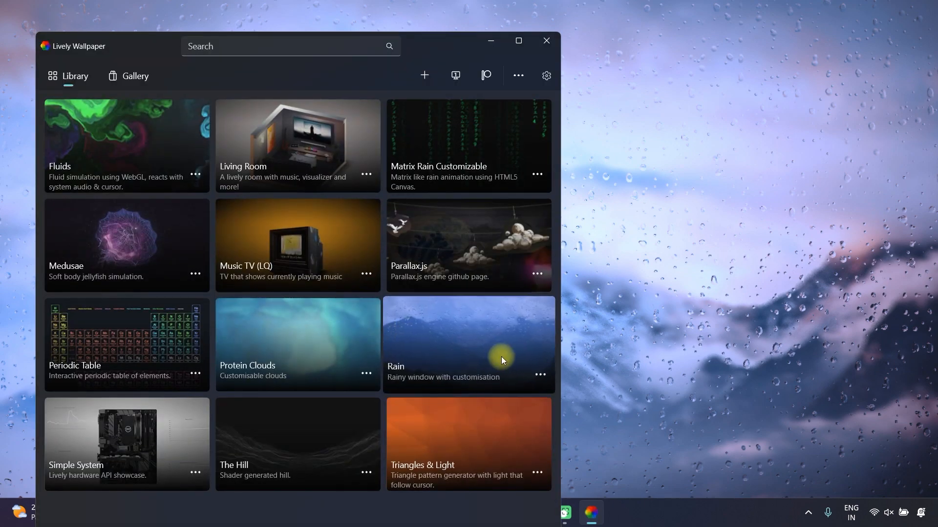
click(535, 367)
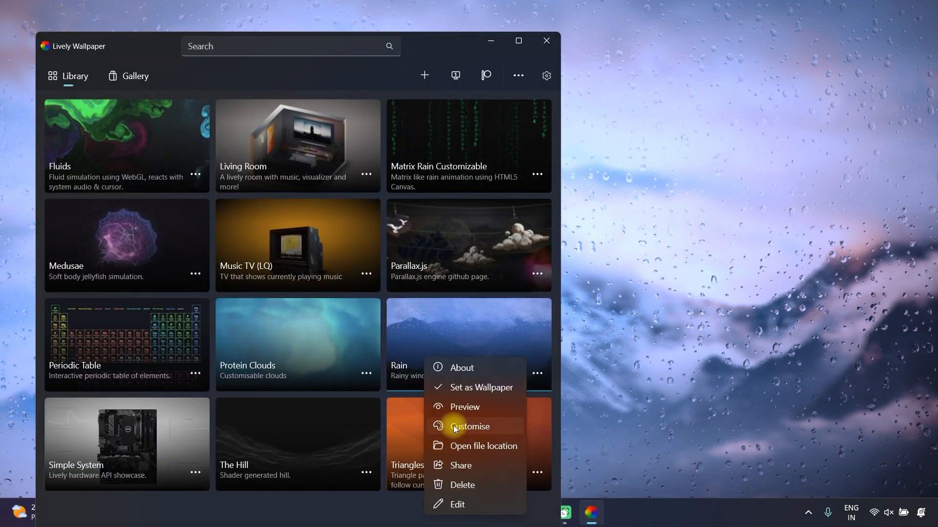
click(474, 430)
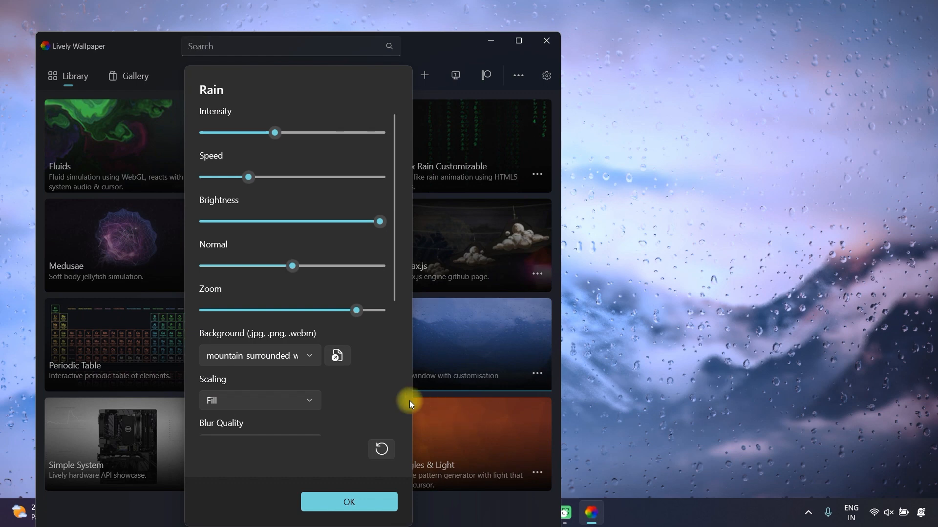
click(337, 365)
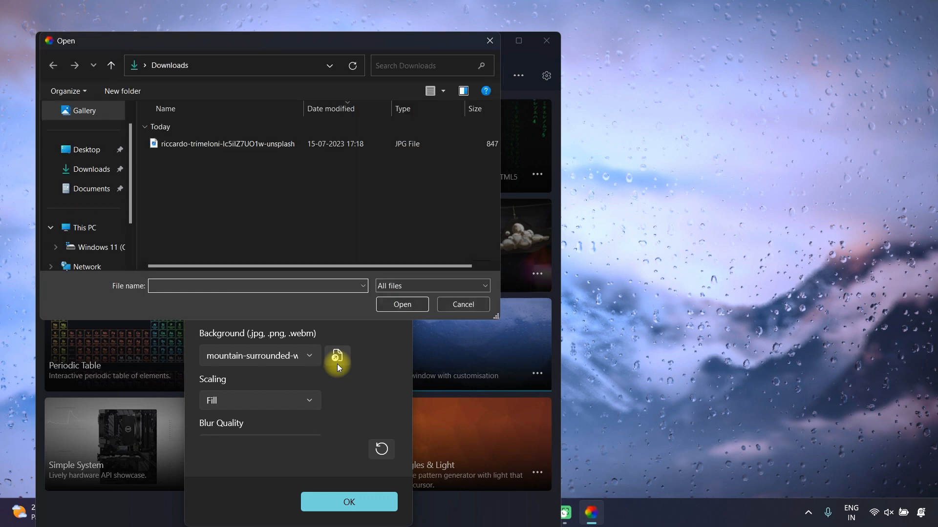
click(204, 148)
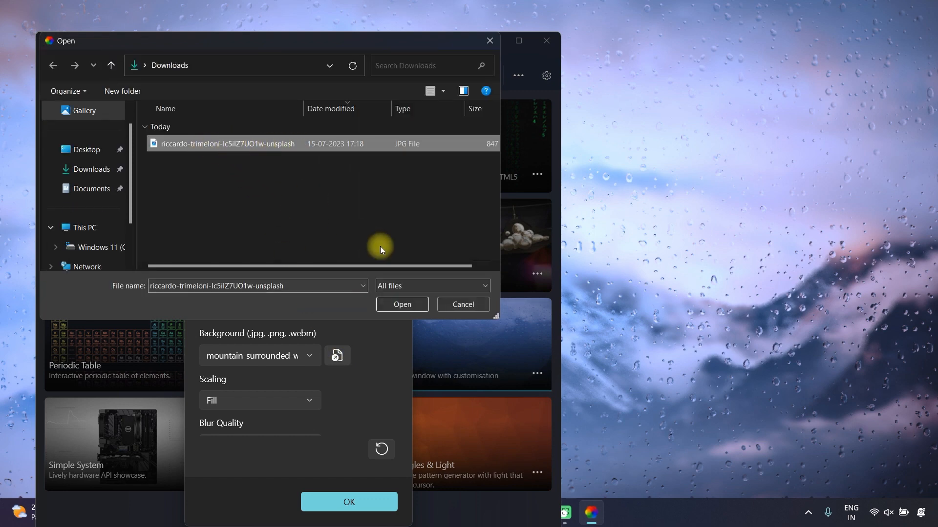
click(397, 306)
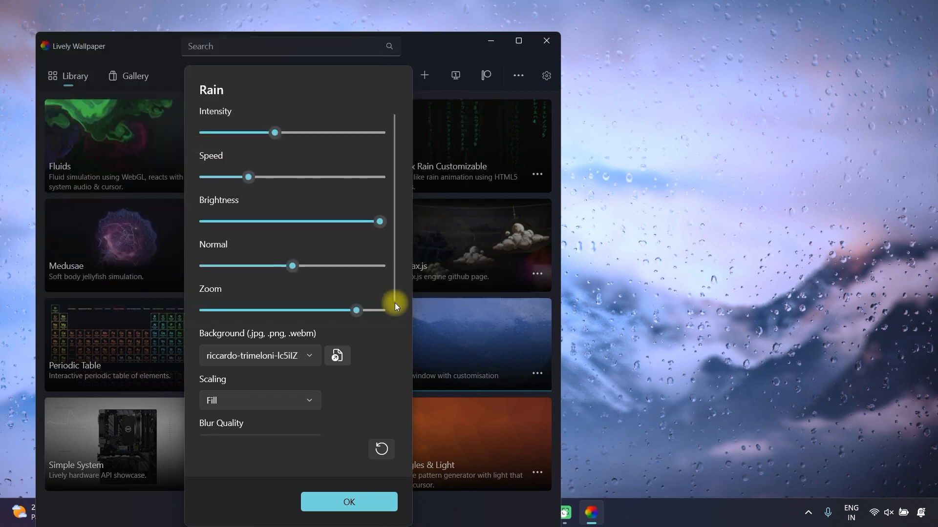
click(355, 502)
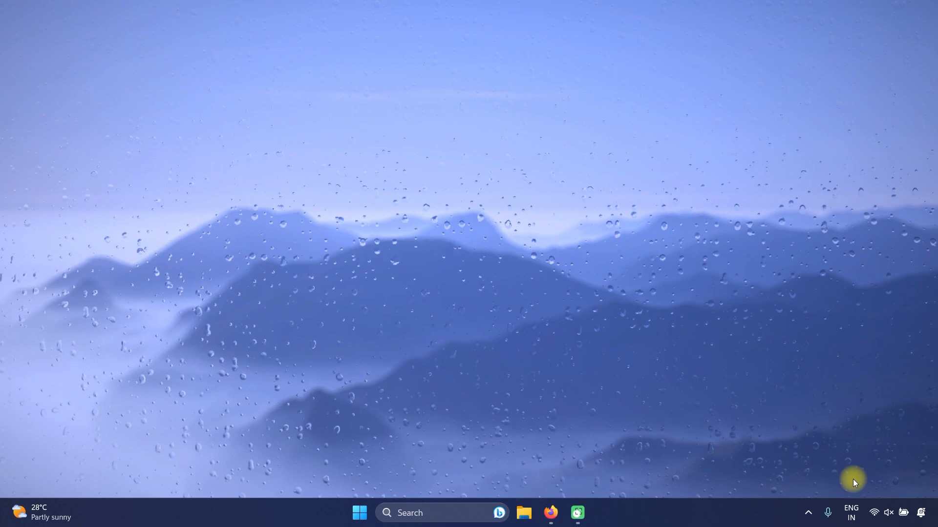
Step: Switch to Firefox and download the Windows 11 Cursors Concept v2 pack from its DeviantArt page
click(550, 513)
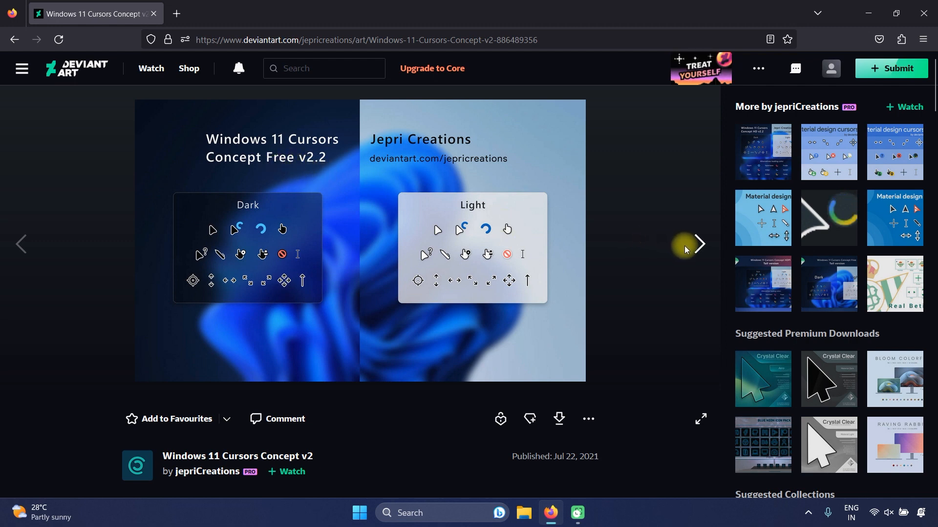
scroll(684, 245, down, 2)
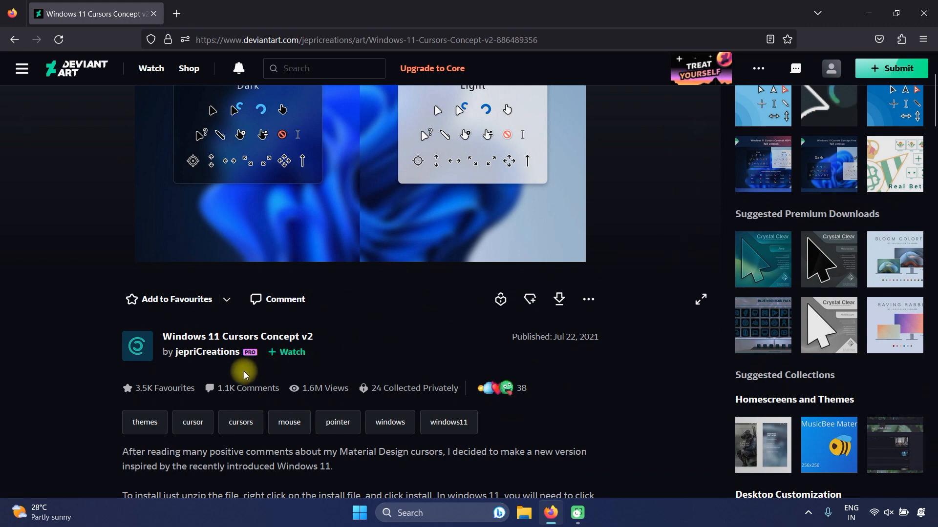
scroll(244, 372, down, 3)
scroll(245, 371, up, 5)
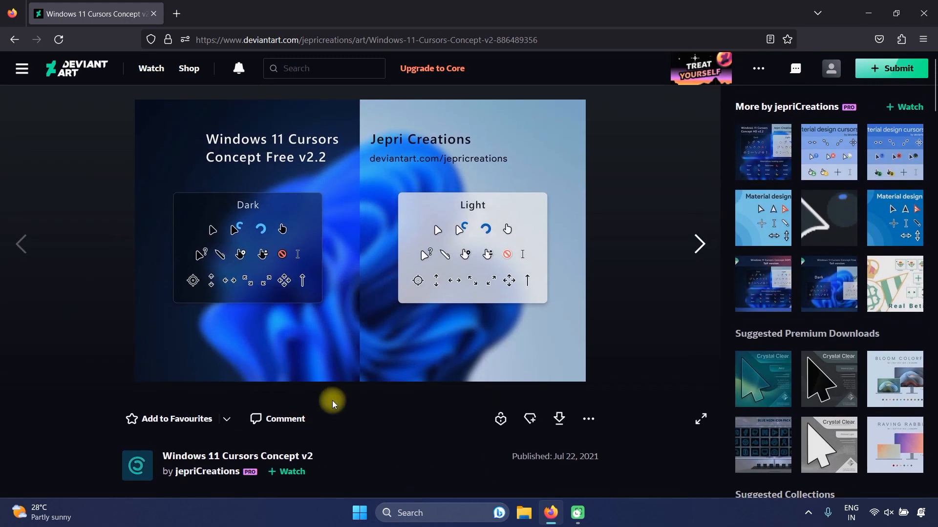
click(556, 426)
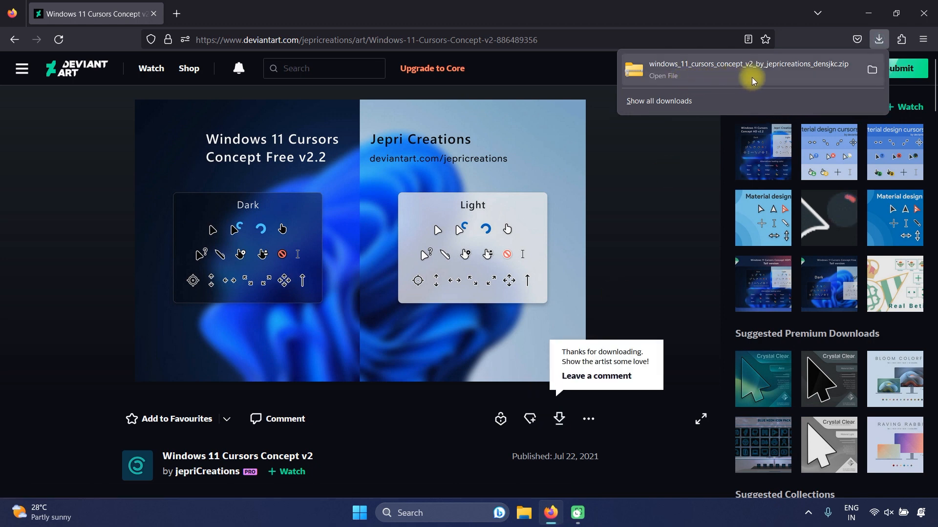
Step: Show the downloaded cursor ZIP in the Downloads folder, close Firefox and extract the archive to the default destination
click(870, 78)
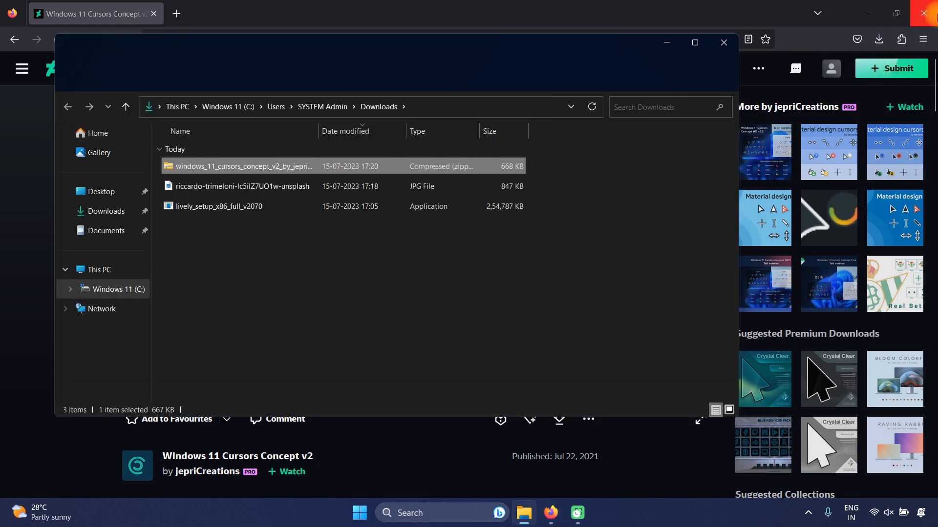
click(937, 14)
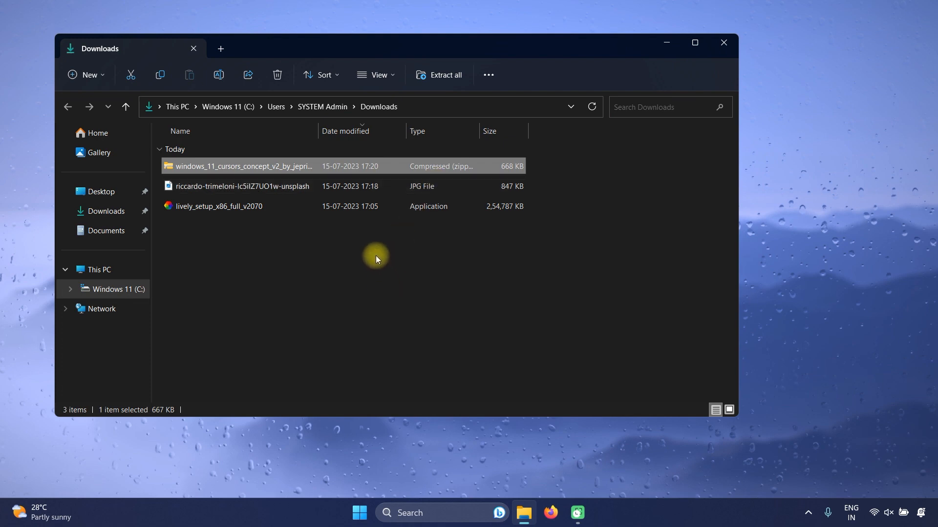
right_click(341, 172)
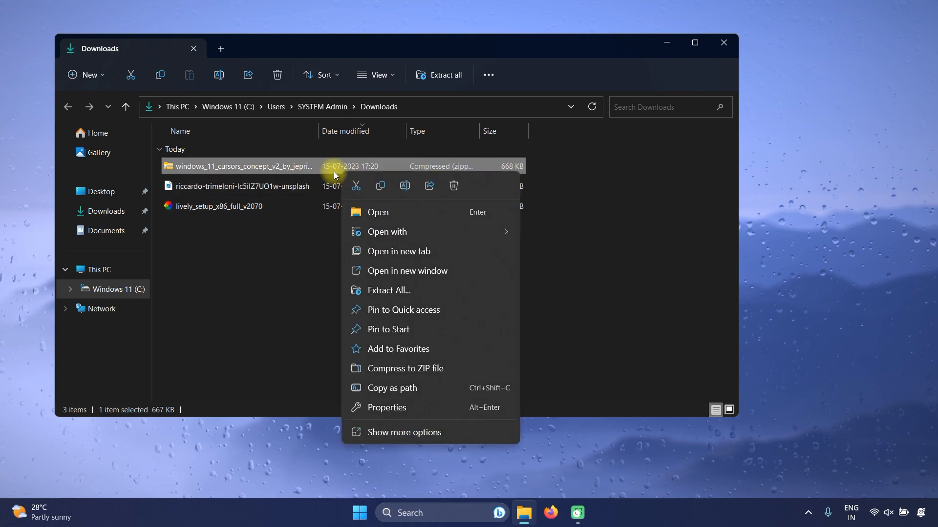
click(397, 288)
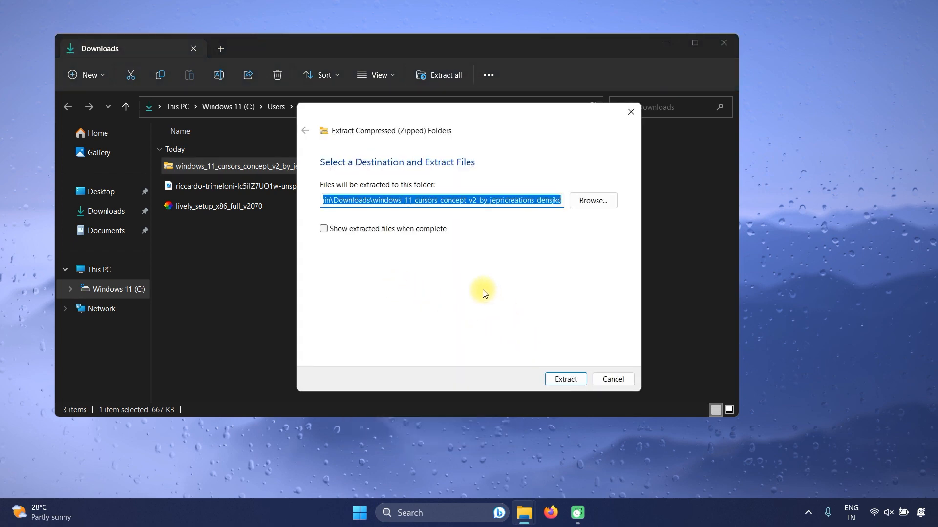
click(564, 381)
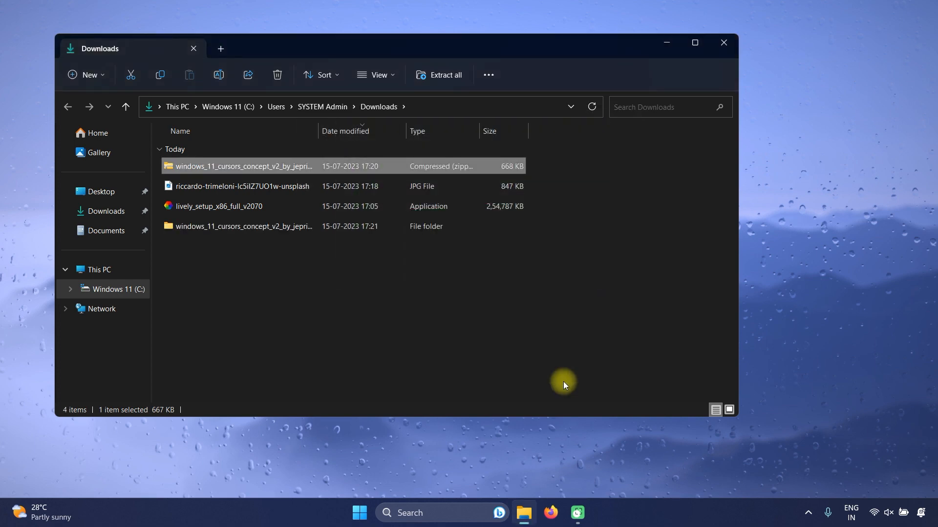
Step: Open the cursor folder inside the dark folder of the extracted Windows 11 cursors pack
click(317, 229)
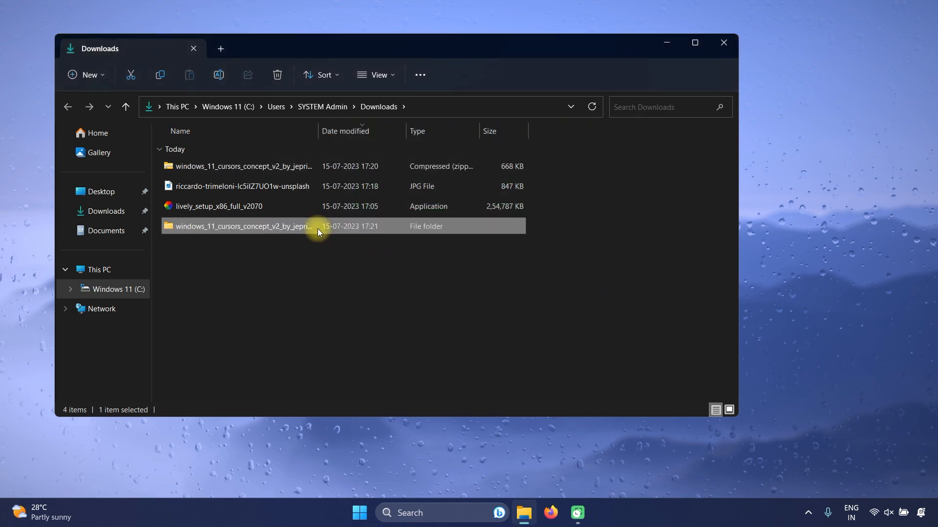
double_click(317, 229)
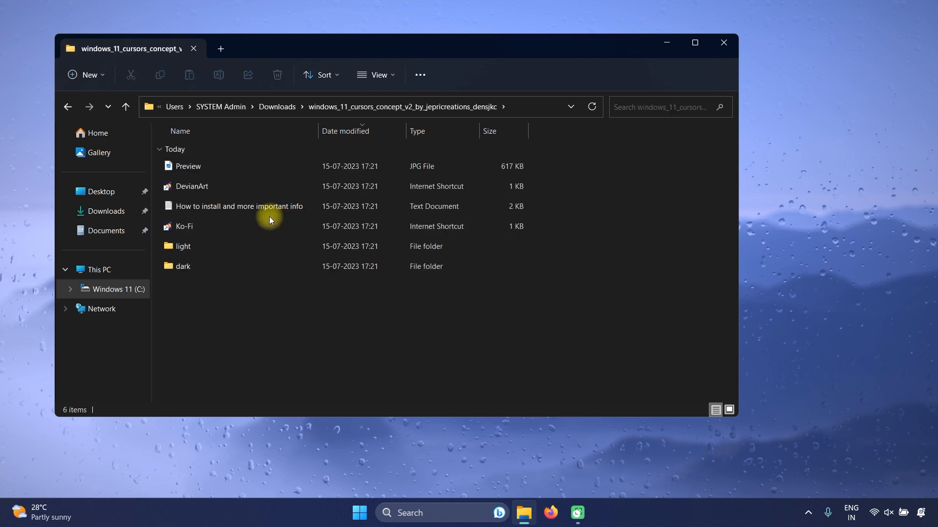
click(268, 265)
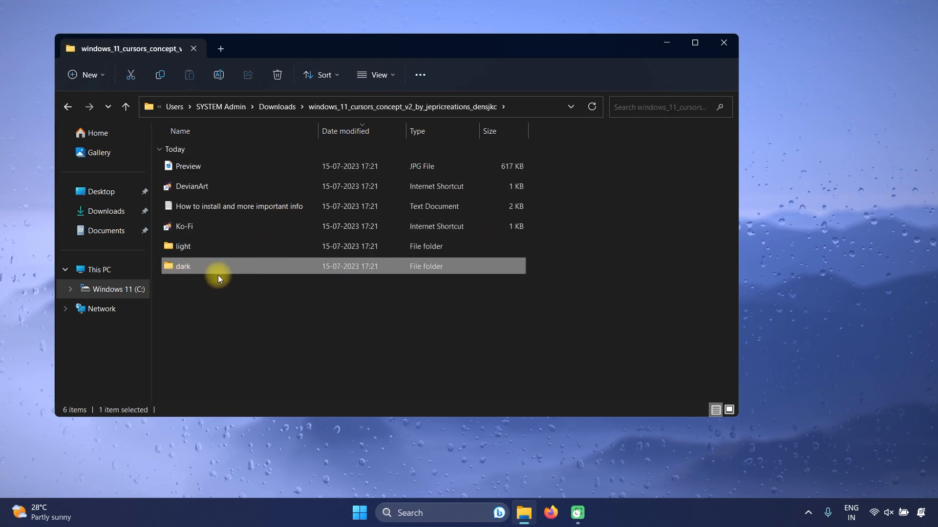
double_click(182, 272)
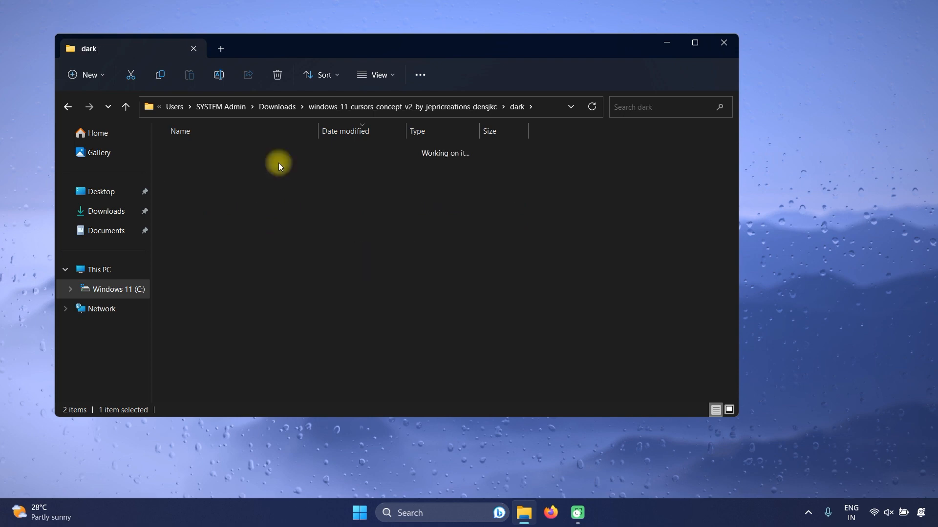
double_click(279, 163)
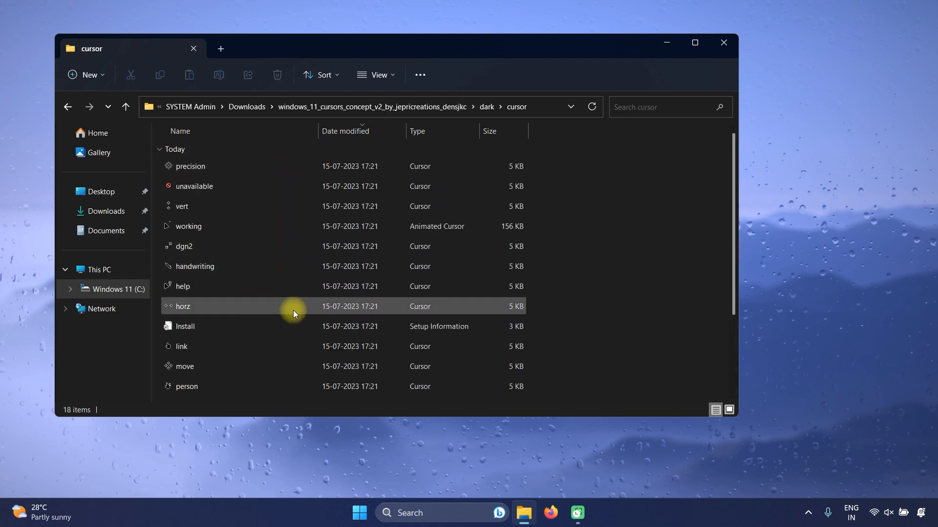
Step: Install the dark cursor pack from its Install setup information file and allow the file to open
scroll(293, 312, down, 1)
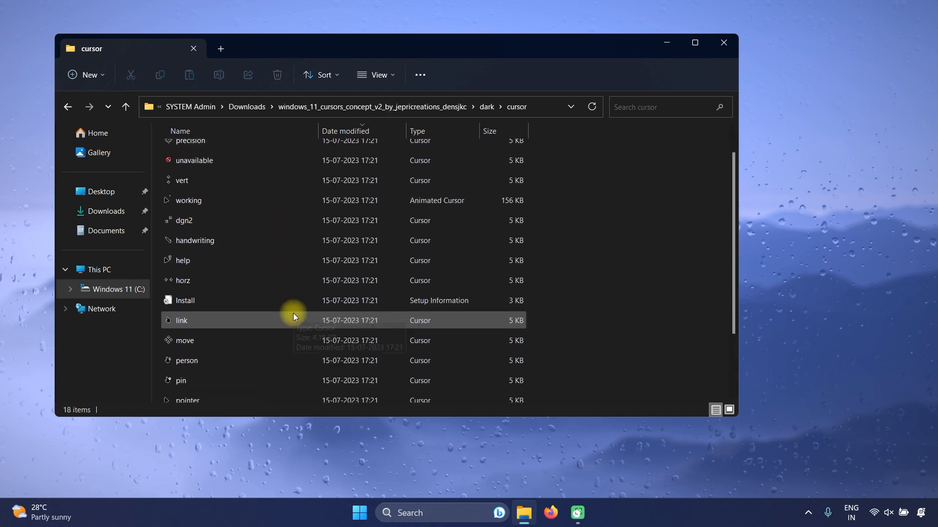
click(265, 299)
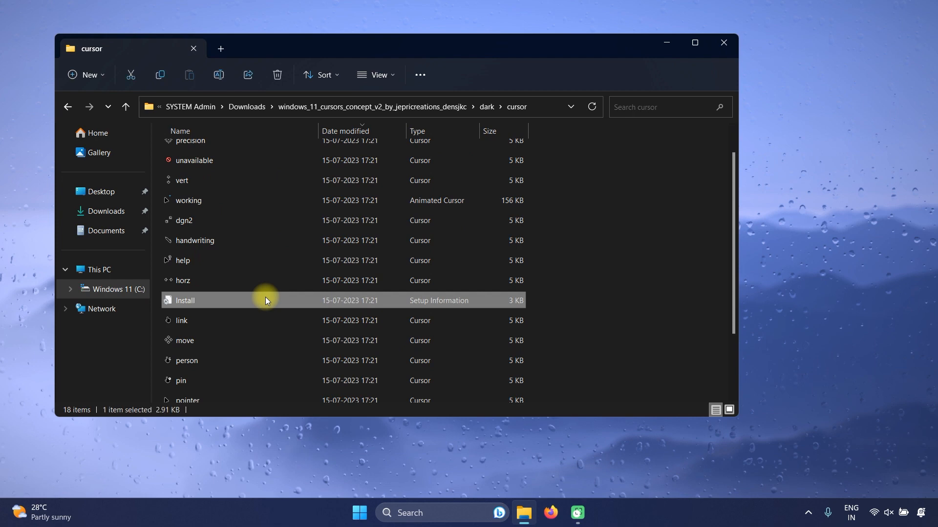
right_click(288, 303)
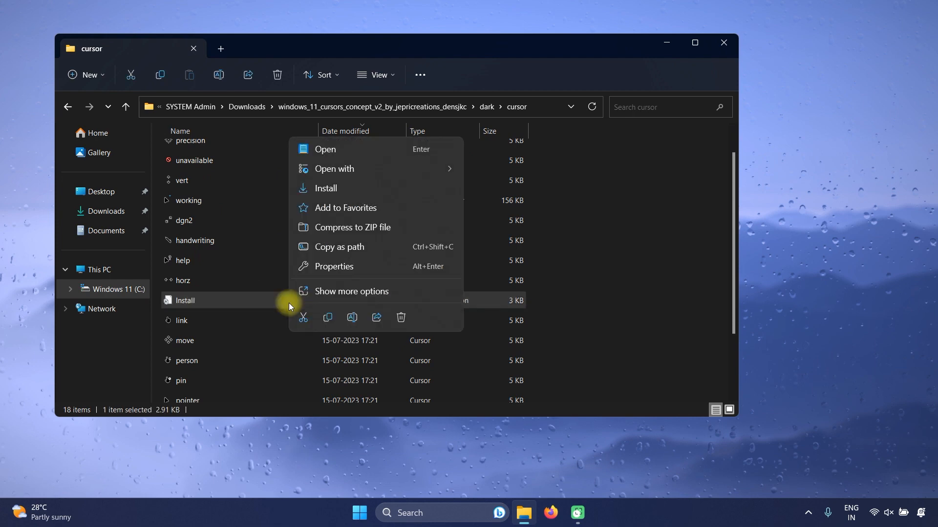
click(327, 190)
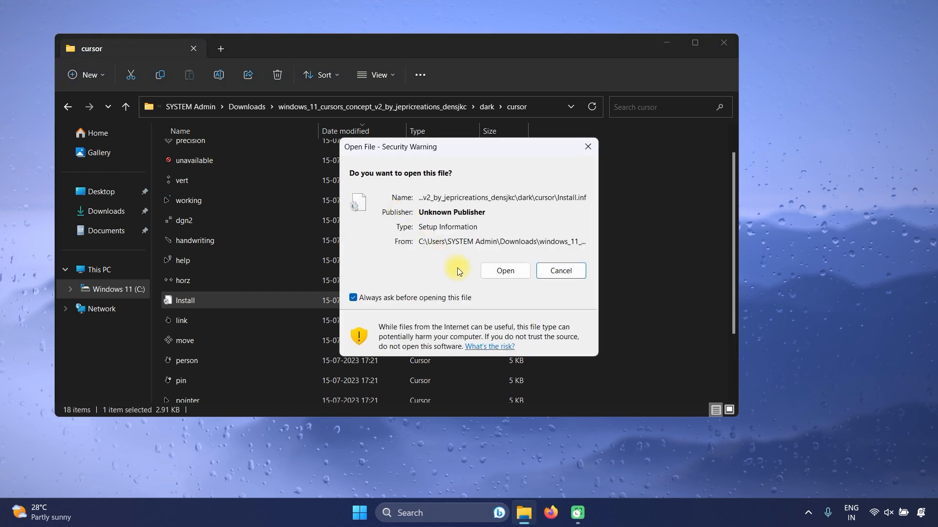
click(500, 272)
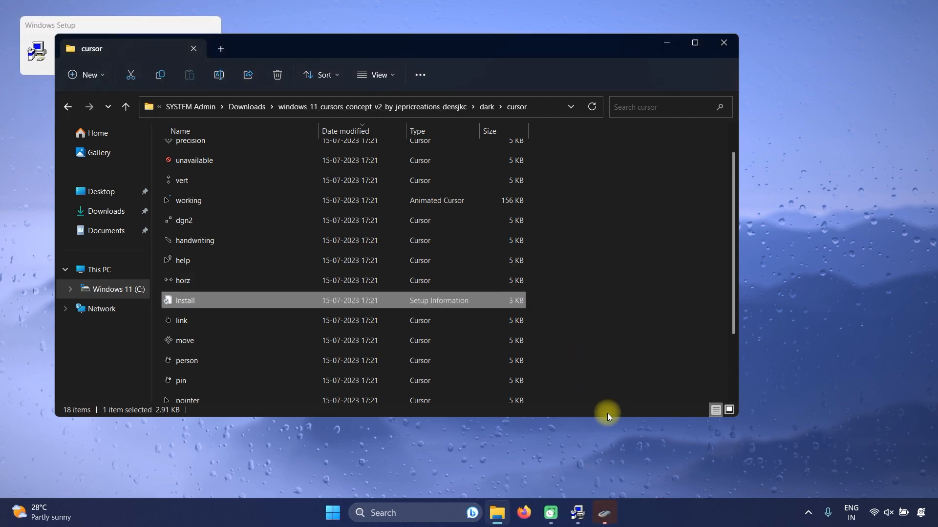
Step: Apply the W11 Cursors Dark Free v2.2 by Jepri Creations pointer scheme in Mouse Properties, replacing the existing scheme of that name
click(606, 509)
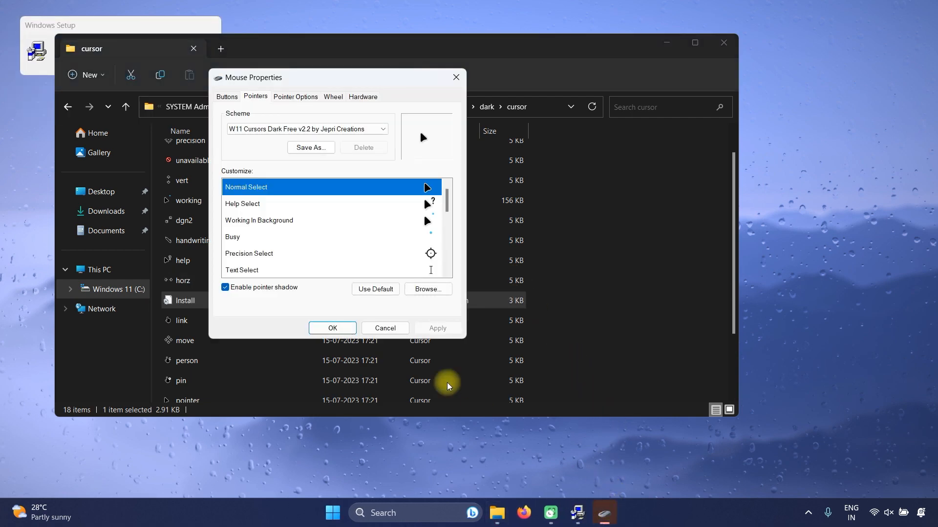
click(262, 132)
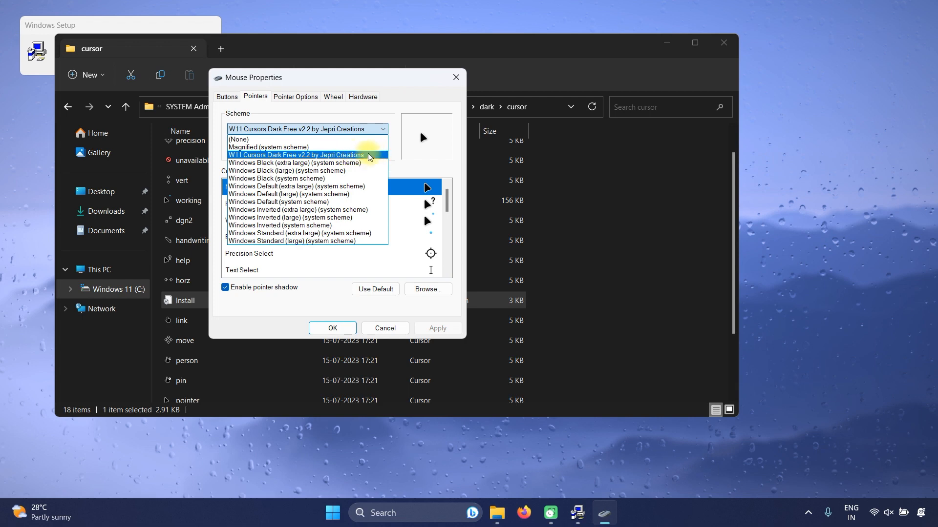
click(314, 156)
click(330, 328)
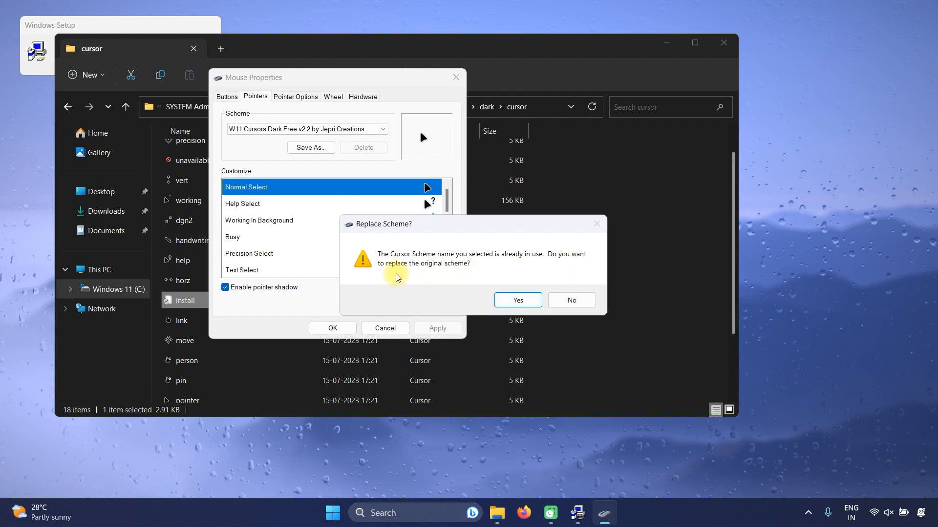
click(514, 301)
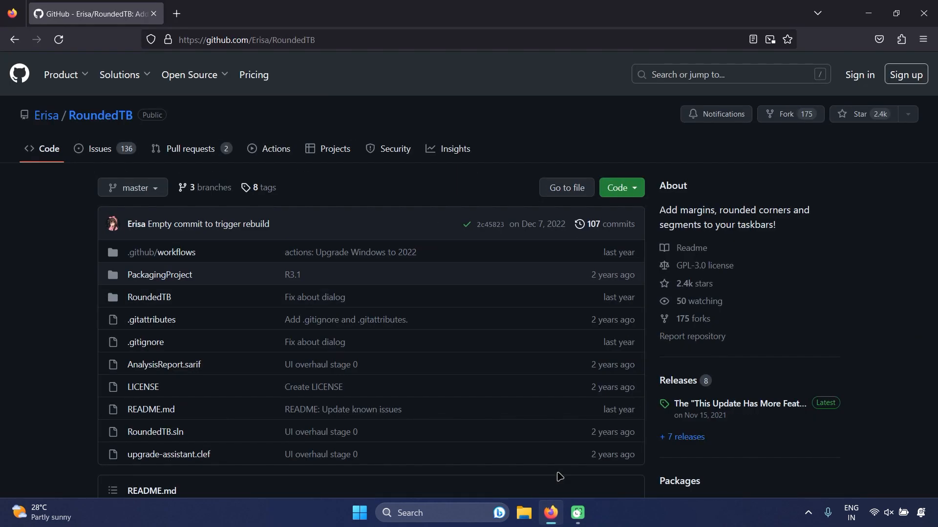
Step: Look through the RoundedTB README on GitHub and open the repository's latest release page
scroll(556, 477, down, 7)
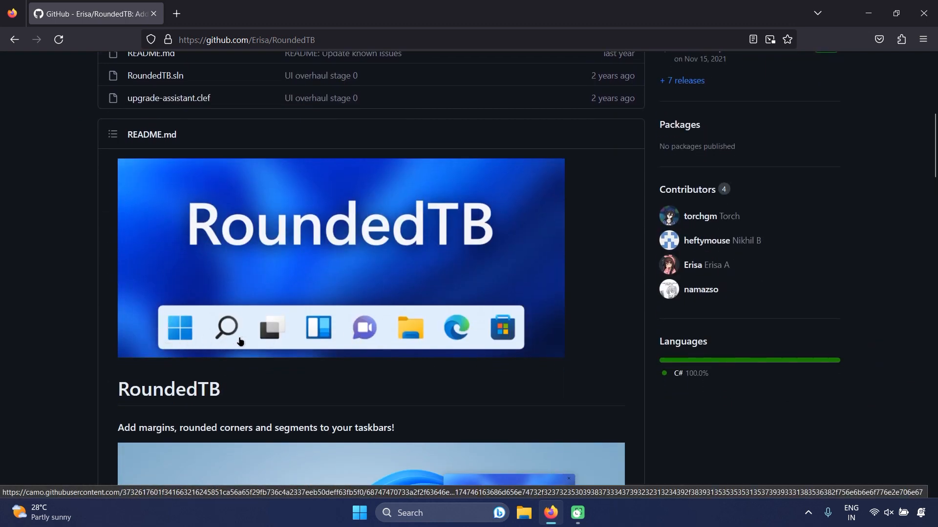
scroll(490, 362, down, 6)
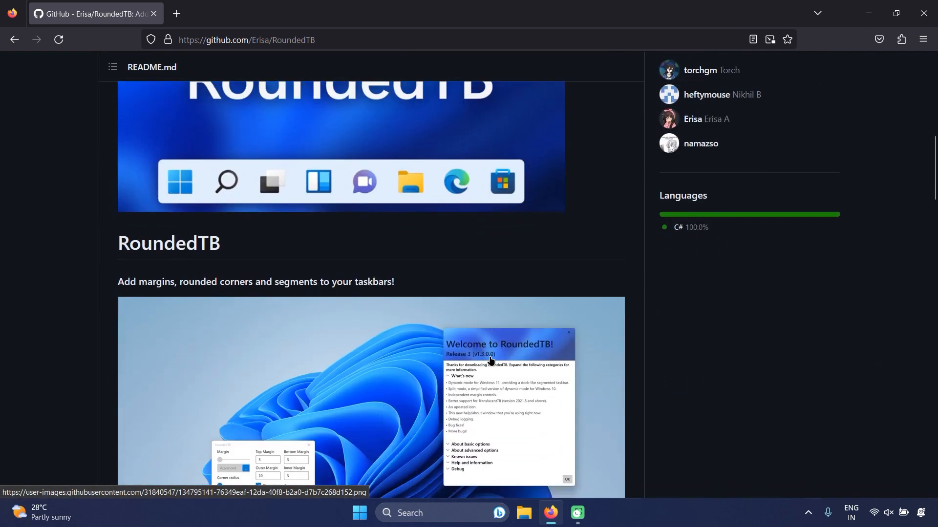
scroll(492, 362, up, 6)
scroll(492, 361, up, 2)
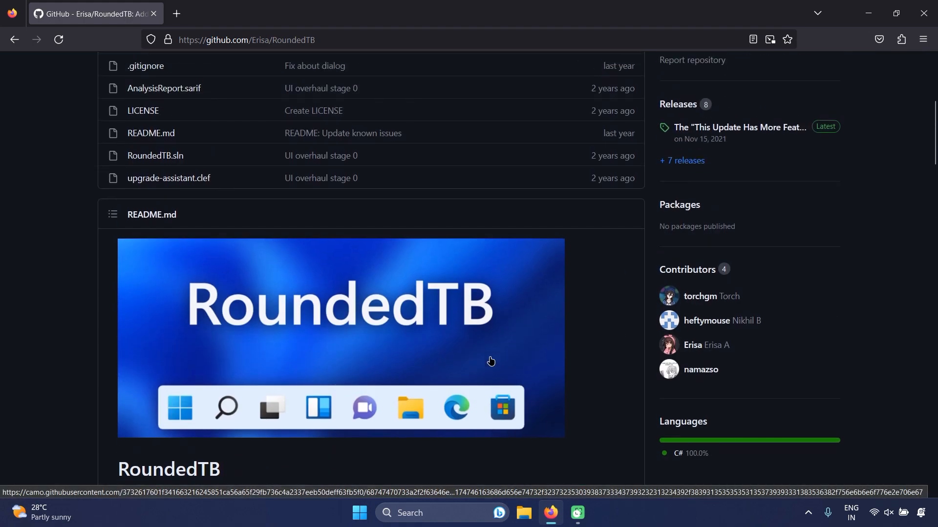
click(773, 141)
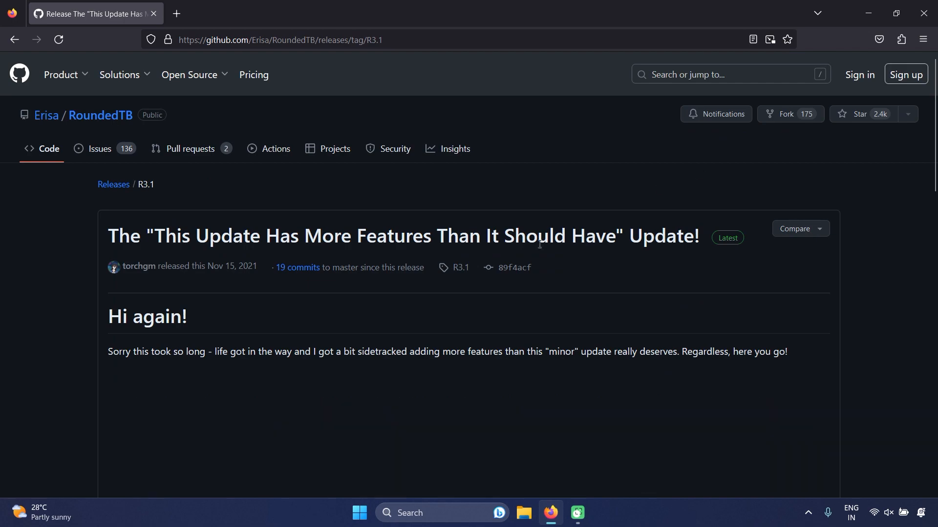
Step: Download RoundedTB_R3.1.zip from the assets of the R3.1 release
scroll(539, 244, down, 6)
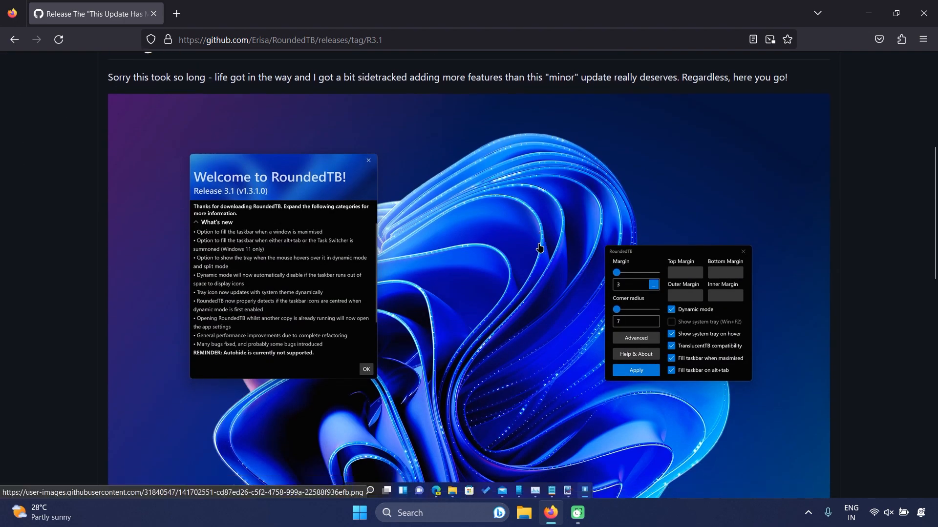
scroll(540, 248, down, 10)
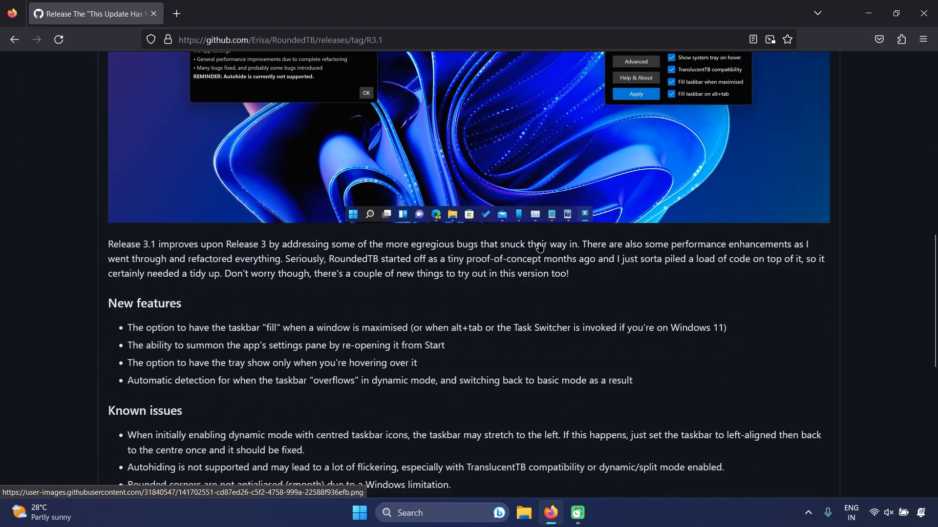
scroll(541, 248, down, 3)
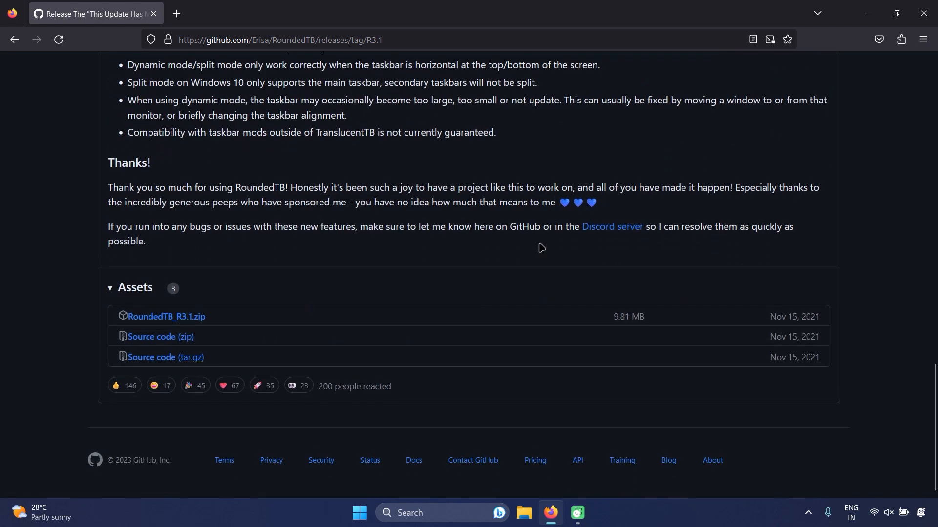
drag(209, 320, 109, 329)
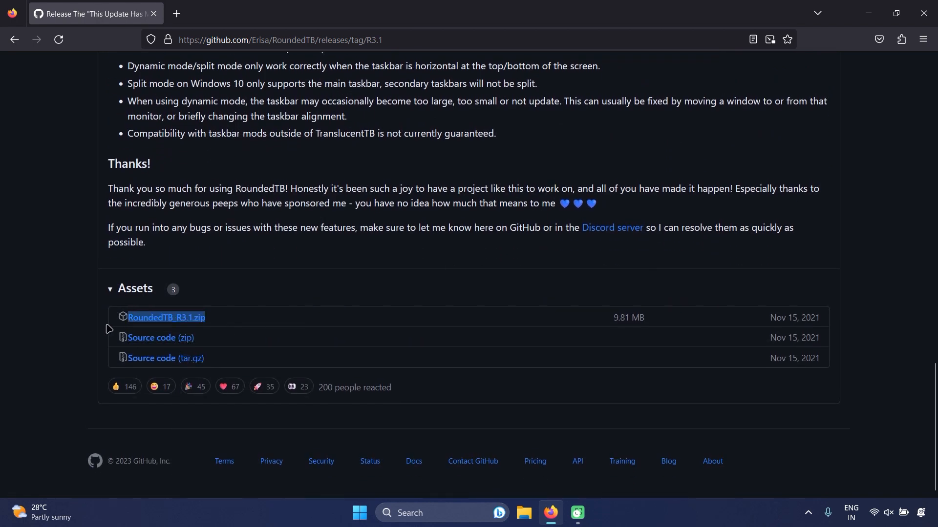
click(168, 321)
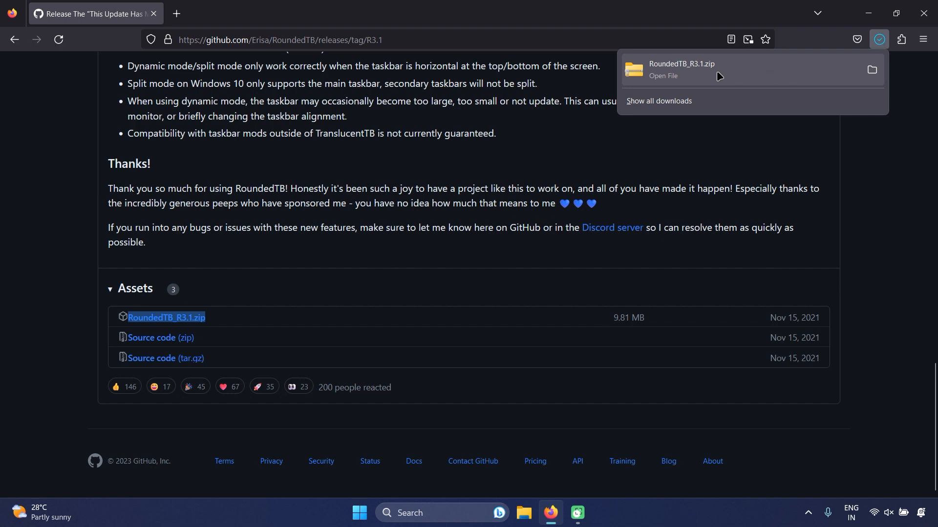
Step: Show the downloaded RoundedTB_R3.1 archive in File Explorer and extract it to the RoundedTB_R3.1 folder in Downloads
click(872, 69)
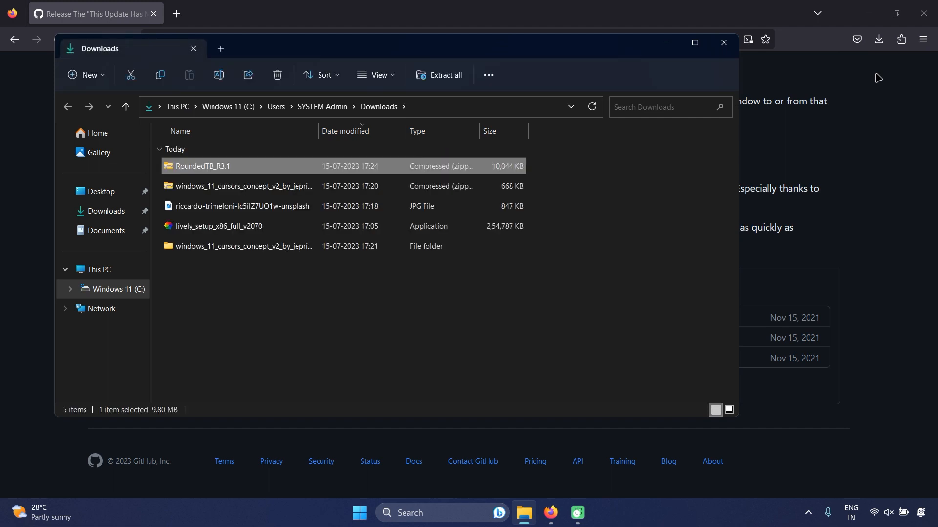
right_click(339, 175)
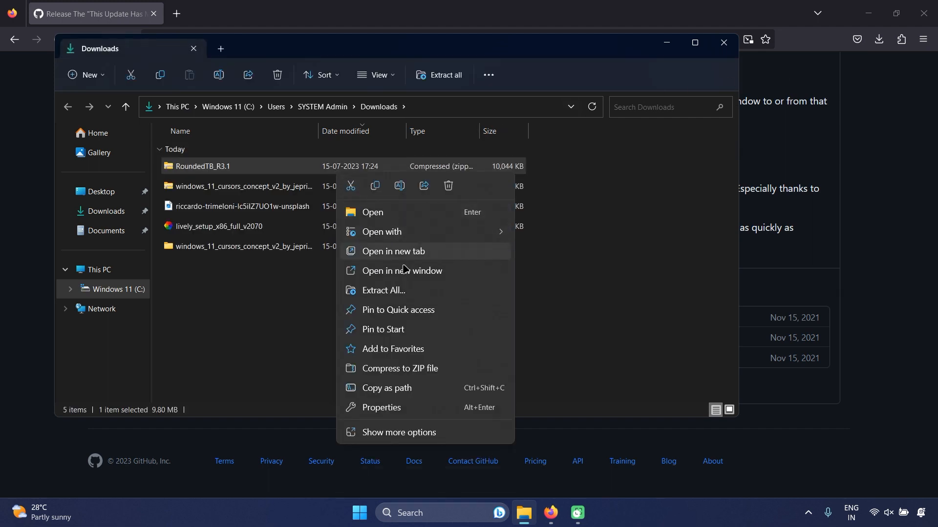
click(409, 291)
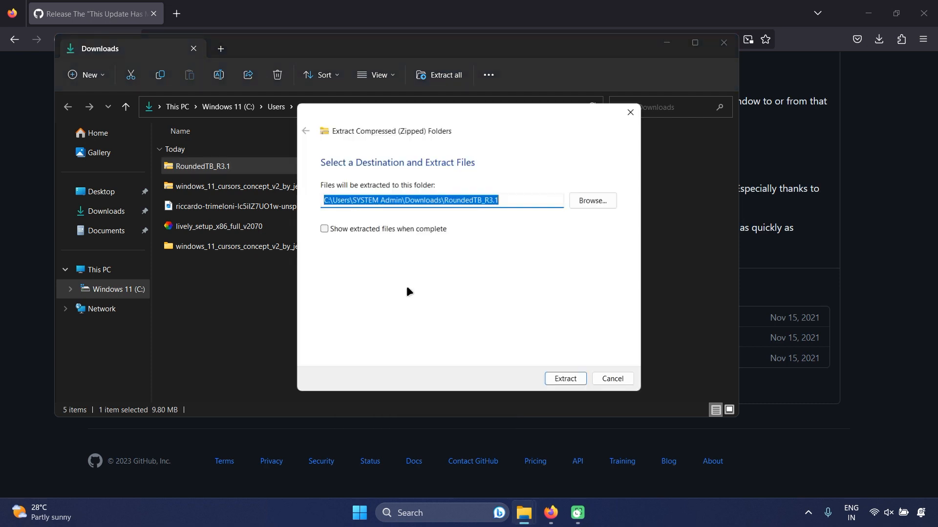
click(568, 377)
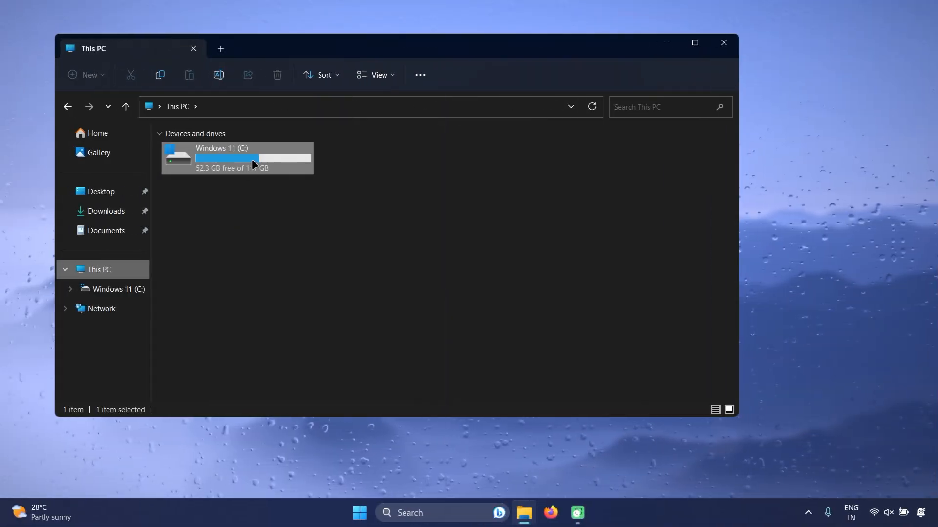
Step: Create a folder named Tweaks on the Windows 11 (C:) drive and open it
double_click(252, 162)
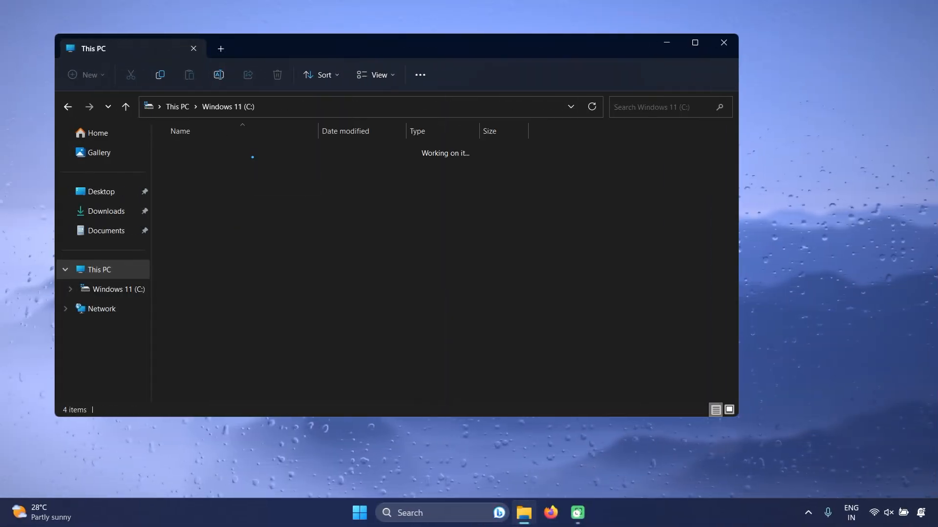
right_click(254, 253)
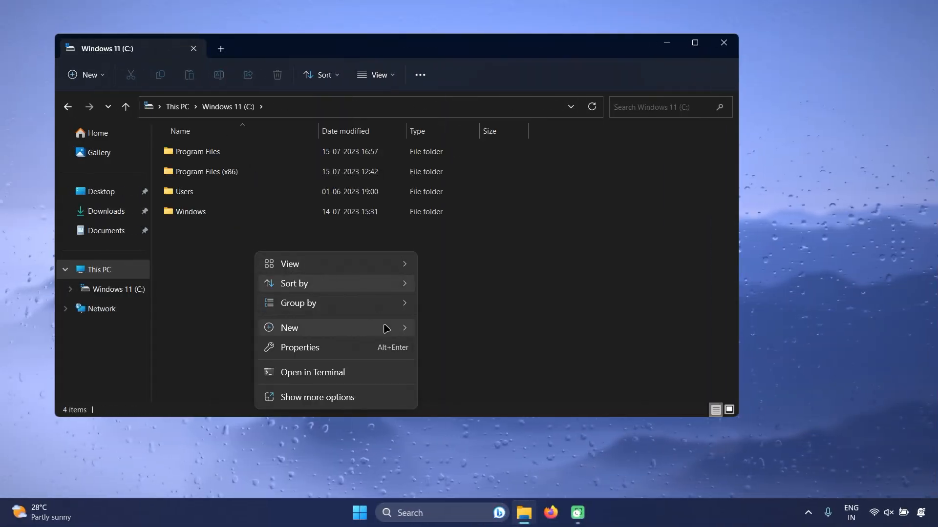
mouse_move(387, 328)
click(443, 332)
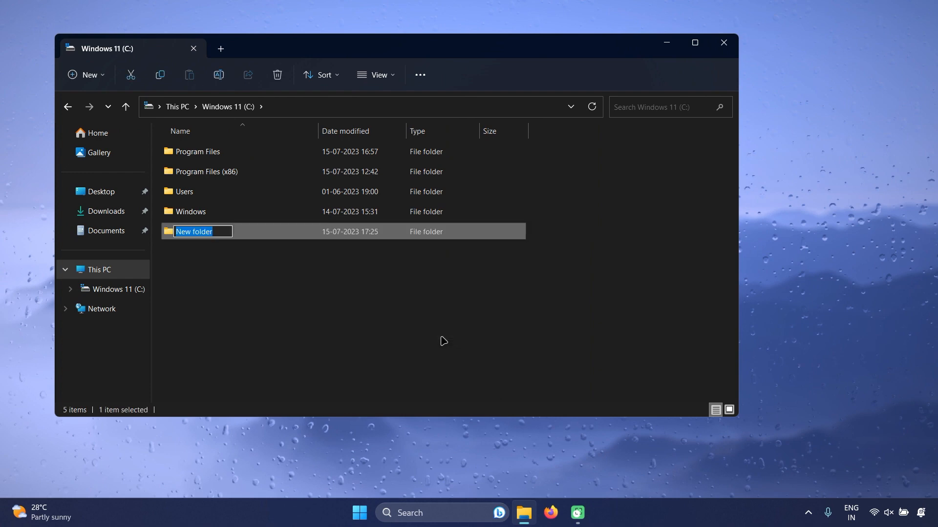
text(T)
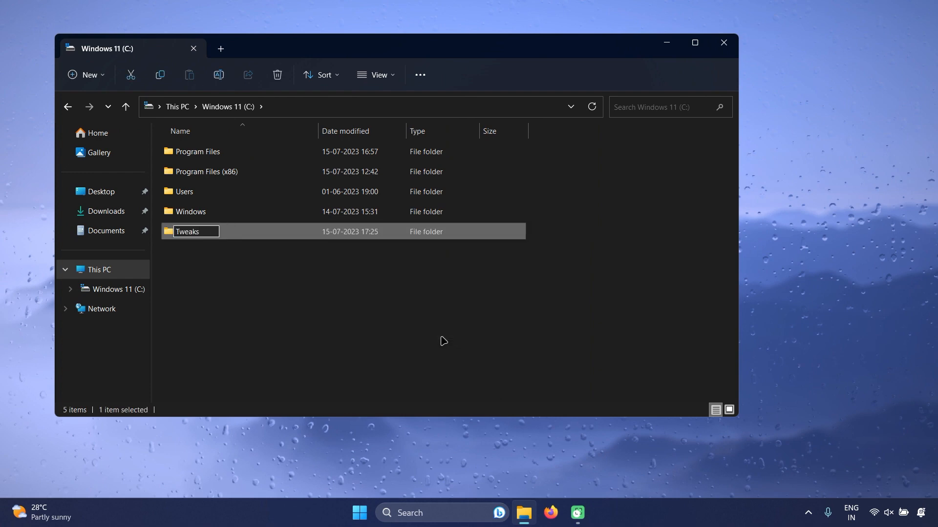
text(weaks)
key(Return)
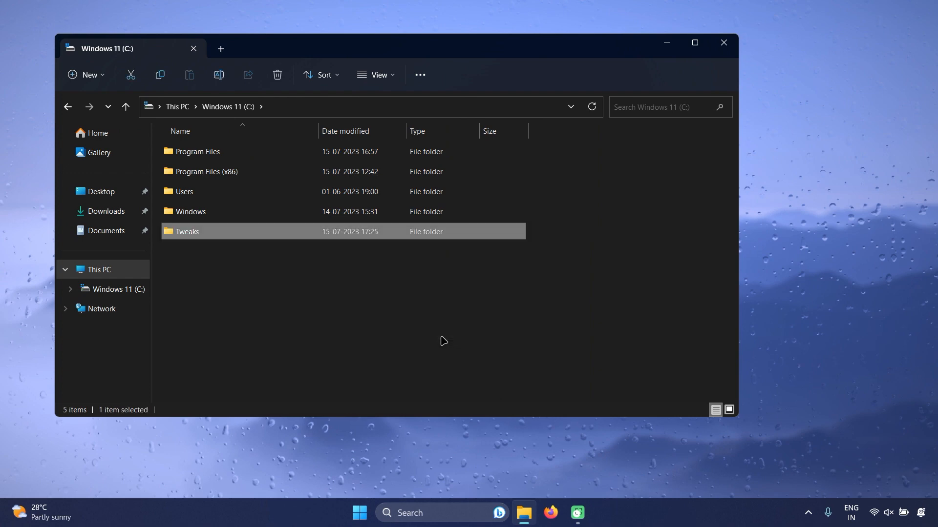
key(Return)
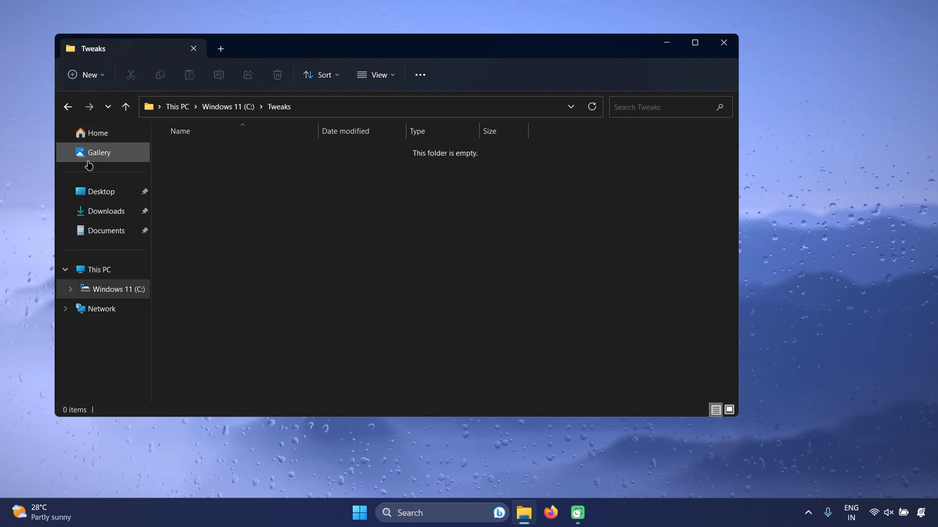
Step: Move the extracted RoundedTB_R3.1 folder from Downloads into the Tweaks folder on the C: drive
click(106, 213)
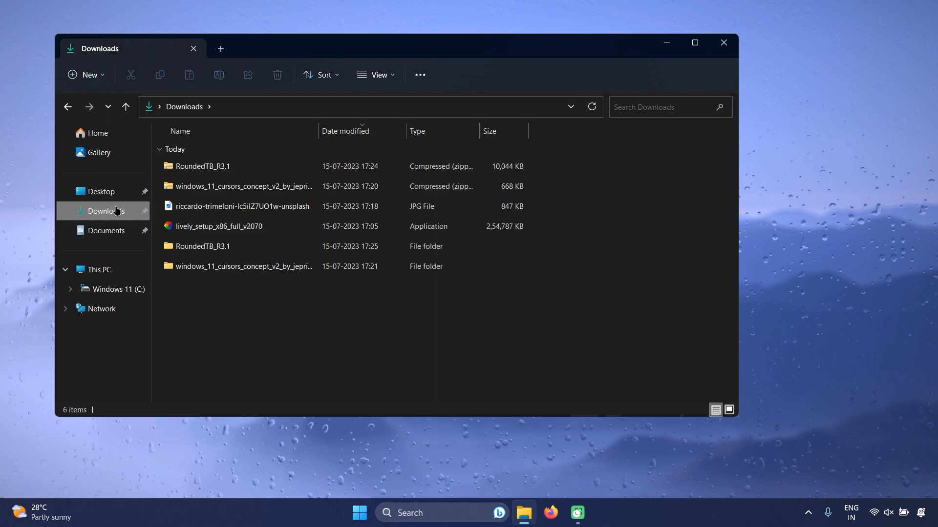
click(204, 249)
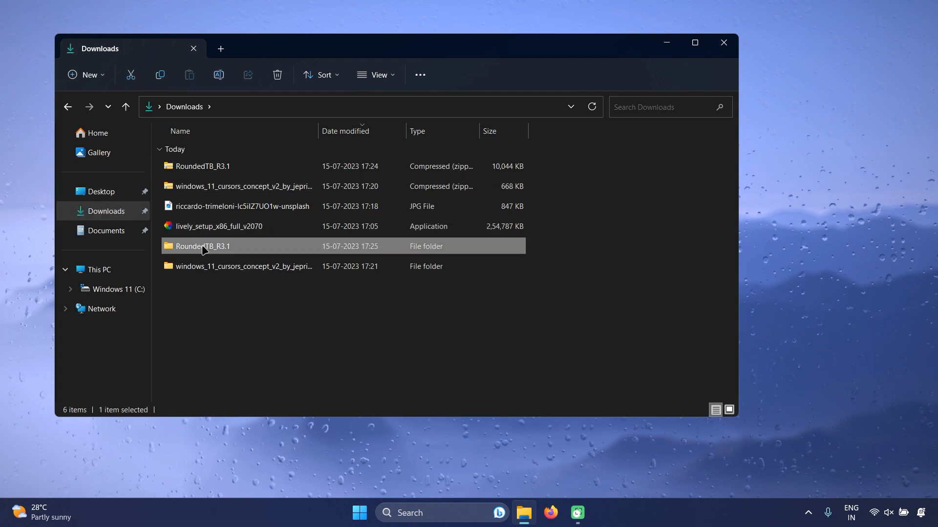
right_click(204, 249)
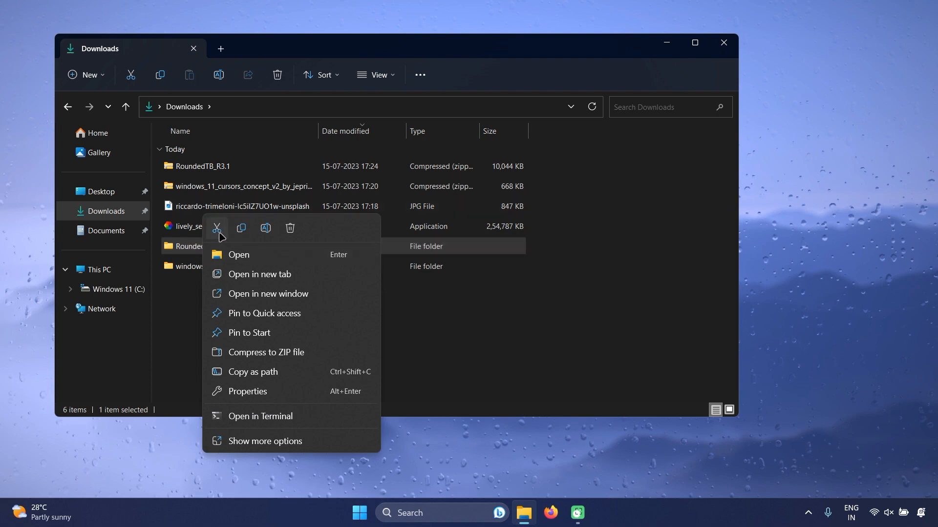
click(217, 229)
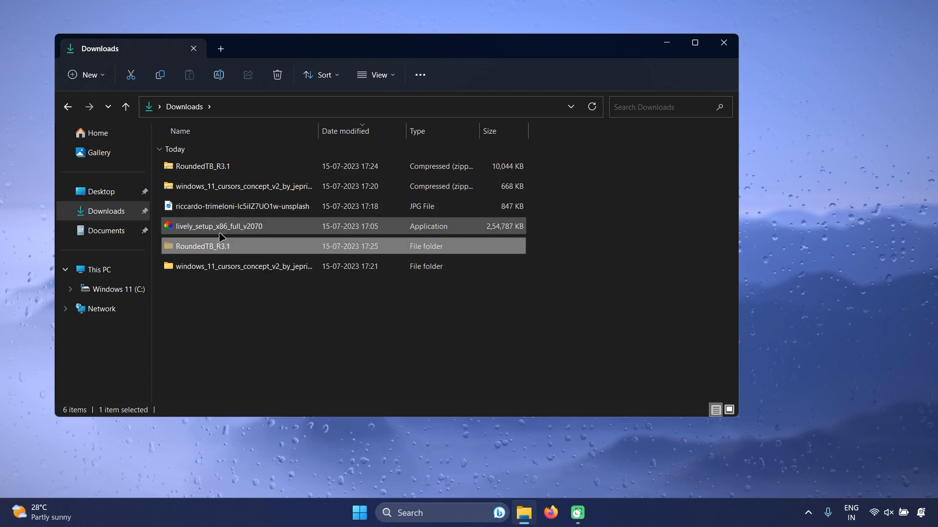
click(132, 292)
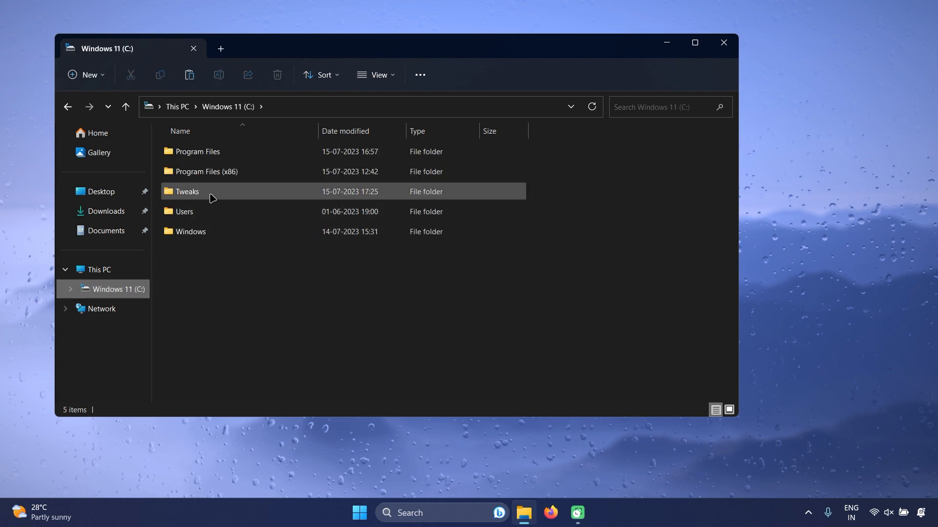
double_click(213, 198)
right_click(213, 199)
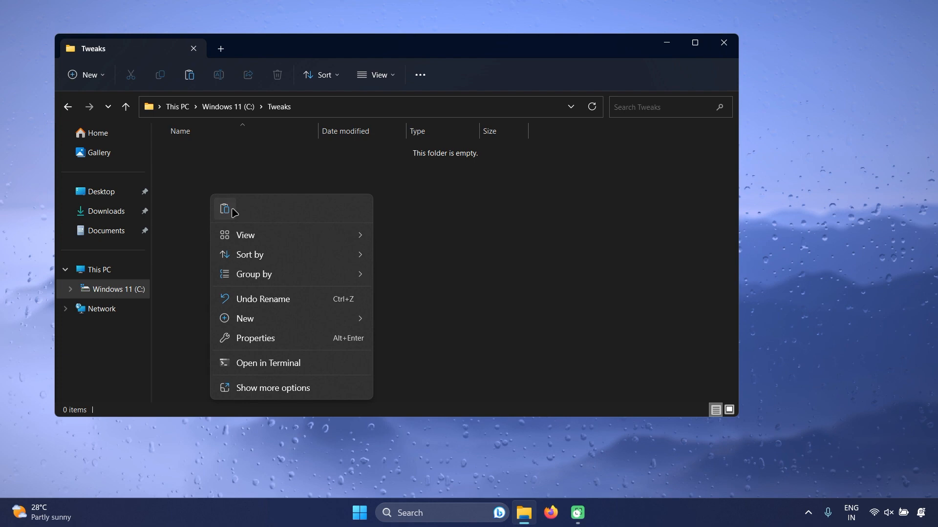
click(233, 211)
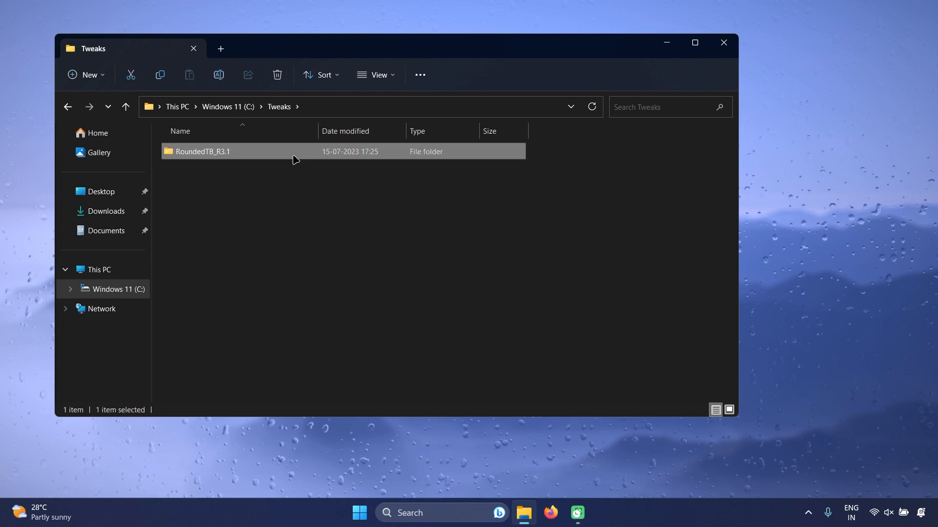
Step: Launch the RoundedTB application from the RoundedTB_R3.1 folder, bring up its settings window, and close File Explorer
double_click(295, 157)
scroll(293, 277, down, 6)
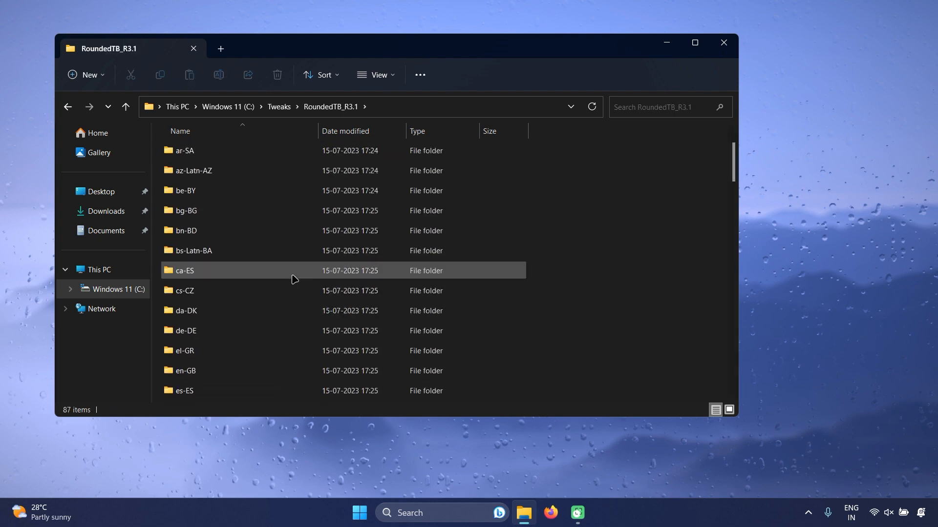
scroll(293, 277, down, 3)
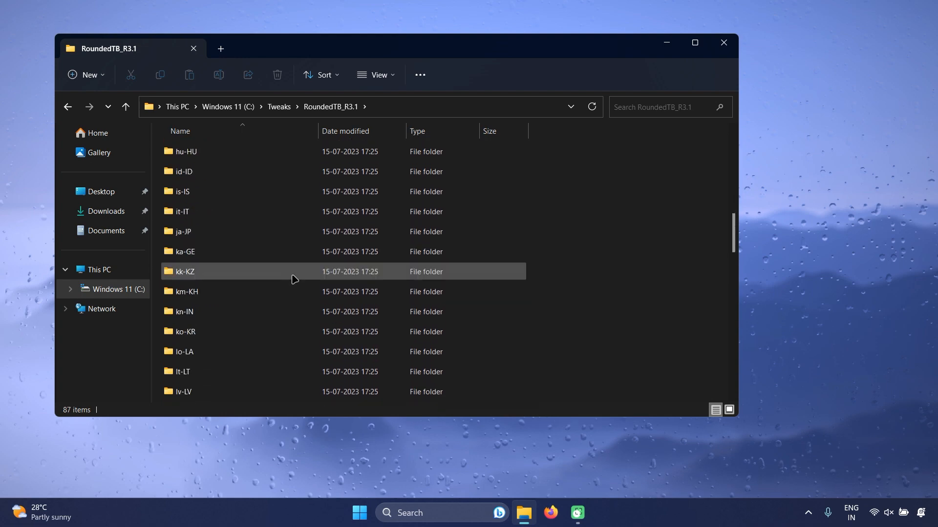
drag(734, 244, 734, 364)
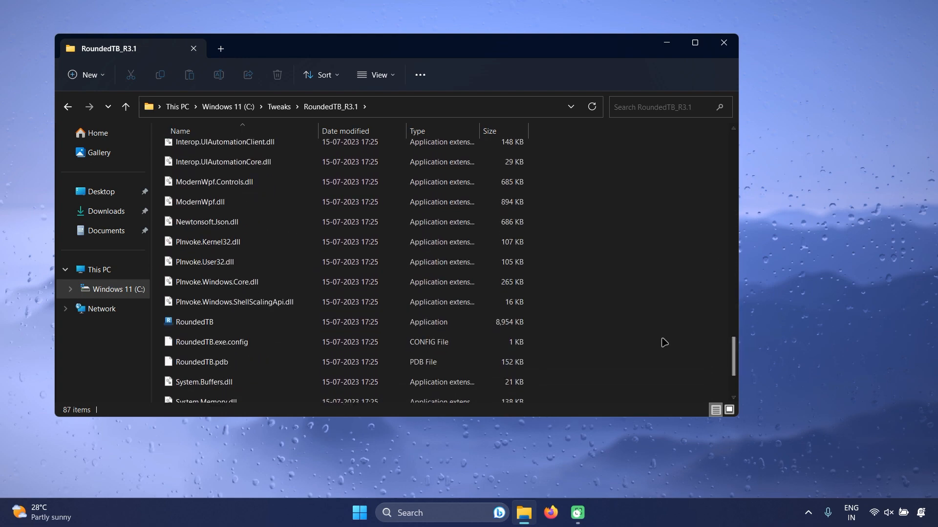
right_click(277, 324)
click(319, 173)
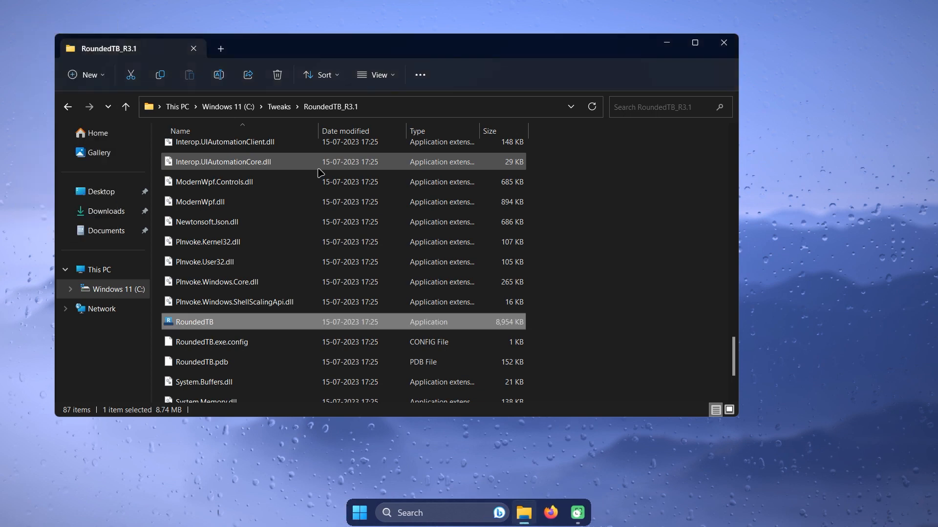
double_click(489, 328)
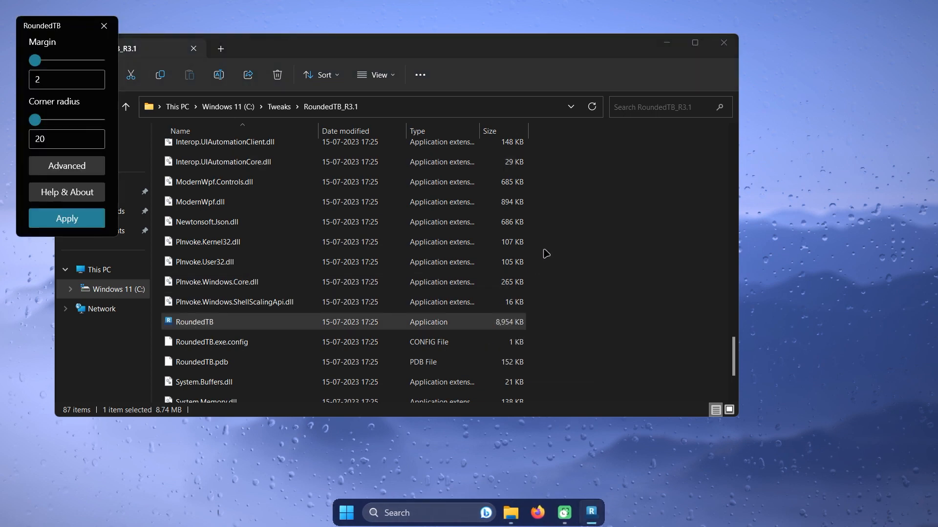
click(721, 44)
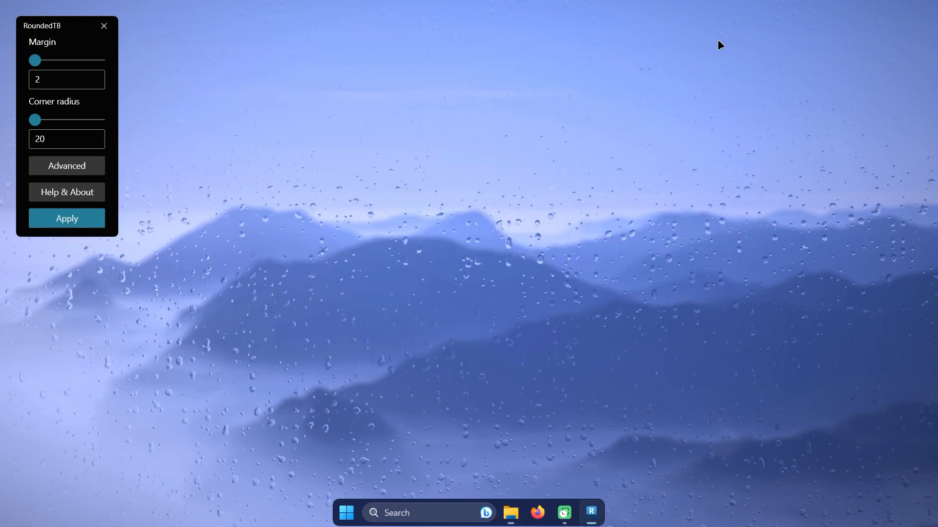
Step: Apply a taskbar margin of 2 and a corner radius of 20 in RoundedTB, and review its advanced options
drag(71, 28, 522, 105)
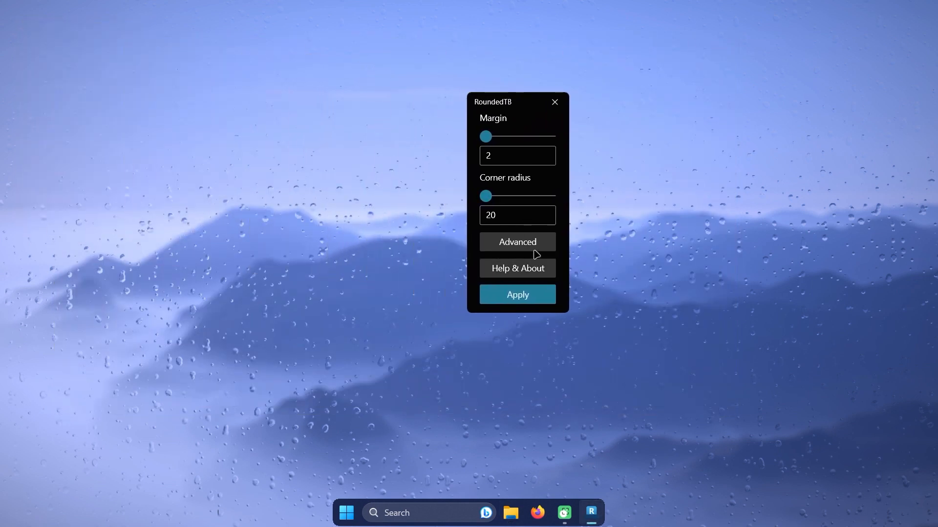
click(501, 156)
text(2)
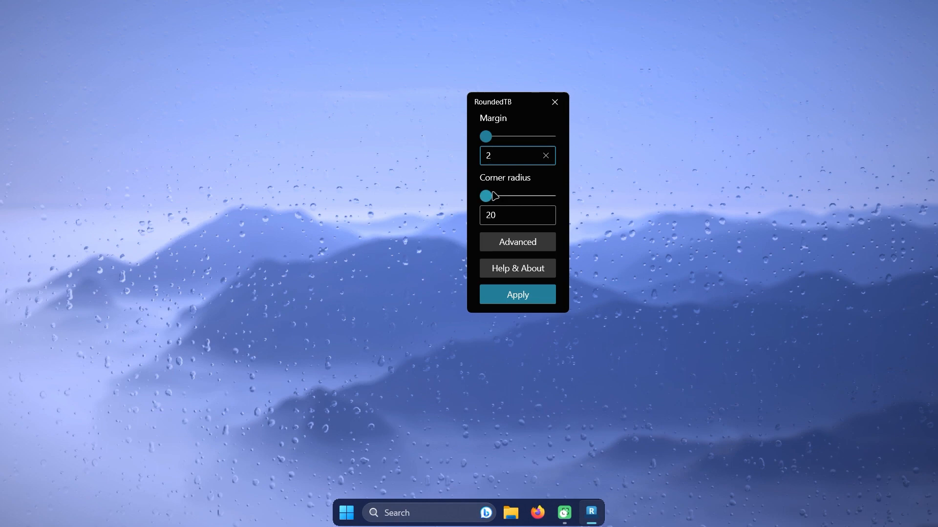
double_click(510, 215)
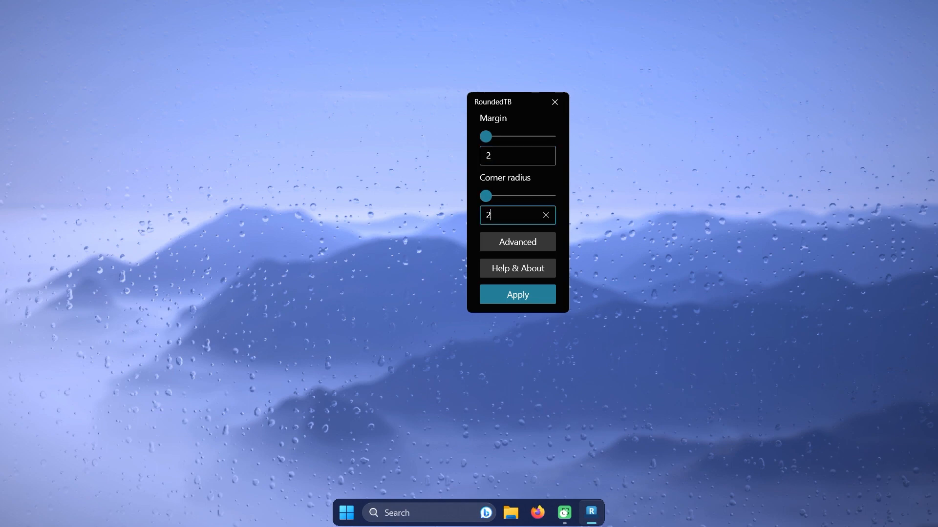
click(516, 294)
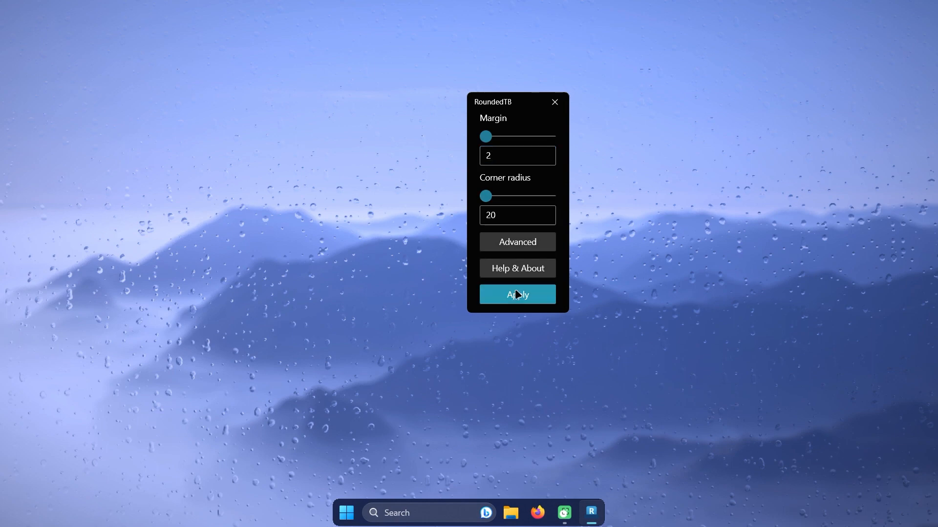
click(515, 243)
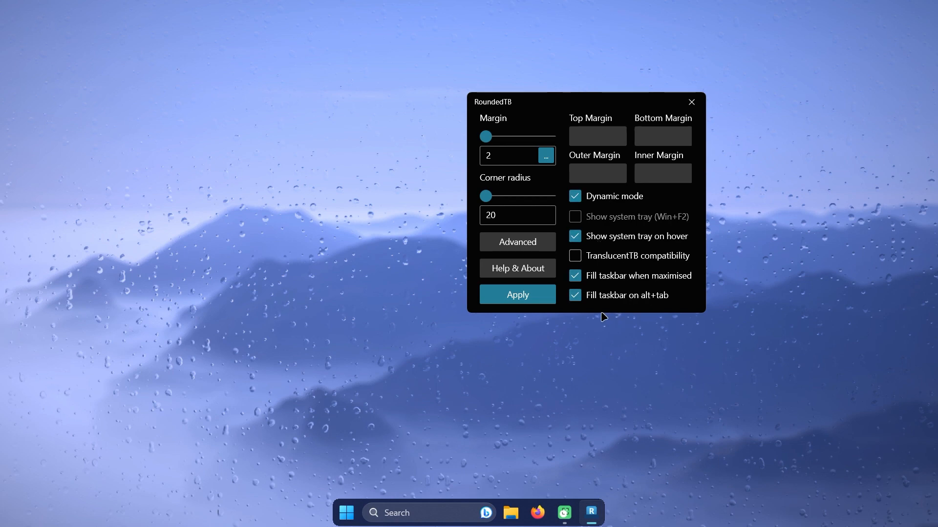
click(686, 107)
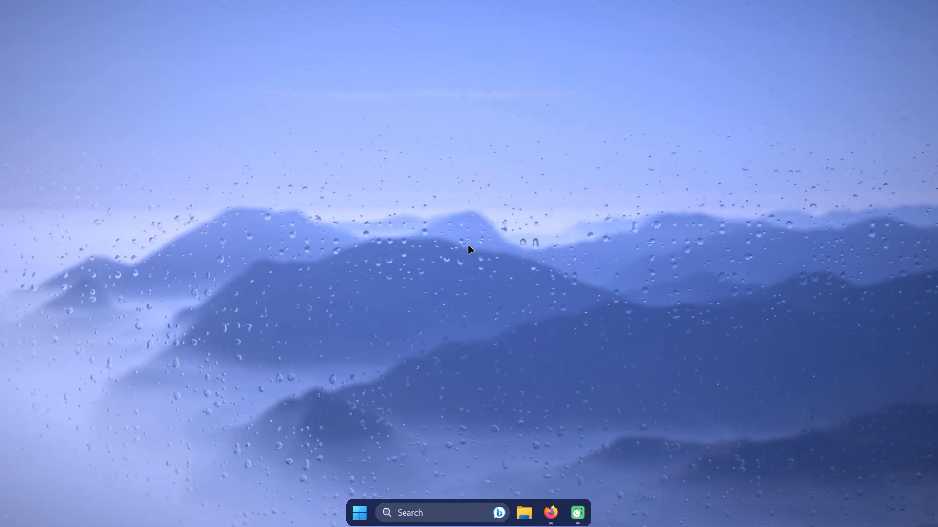
Step: Switch to Firefox and download the Rainmeter 4.5.17 release from rainmeter.net
key(alt+Tab)
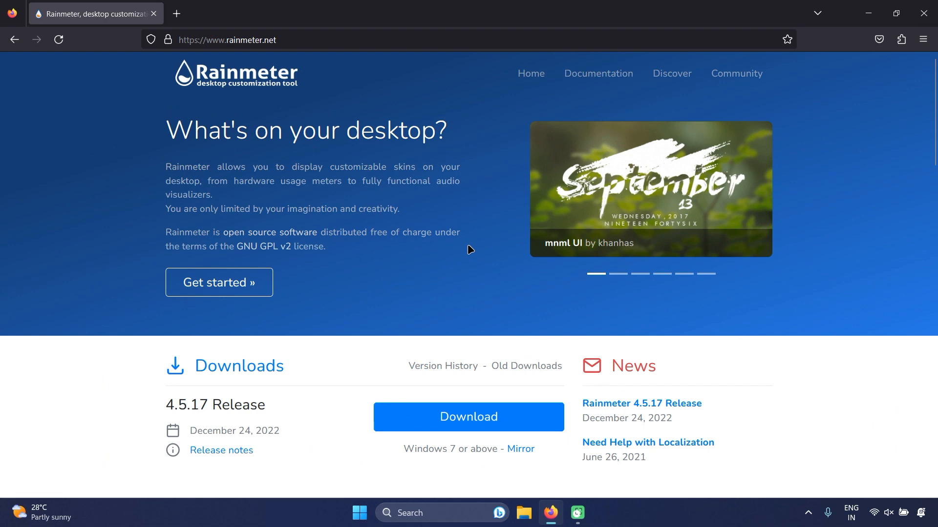
scroll(470, 250, down, 2)
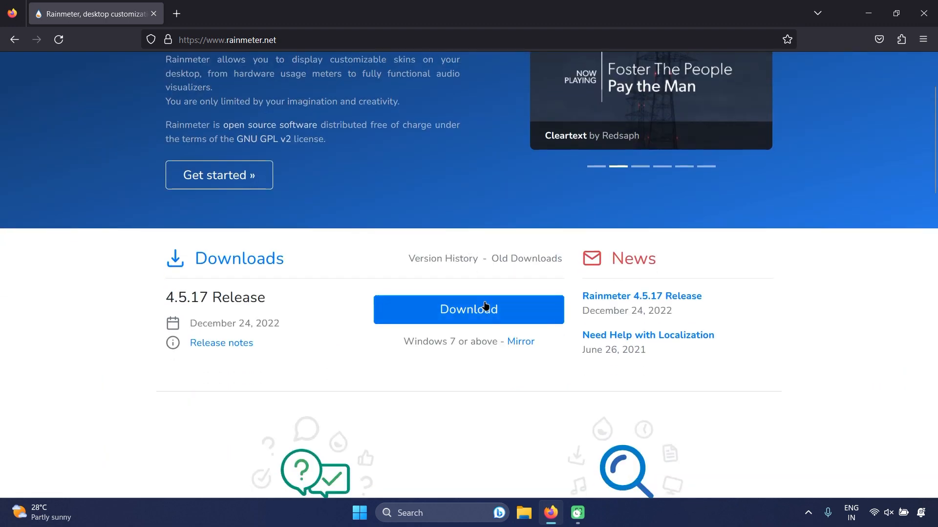
click(479, 321)
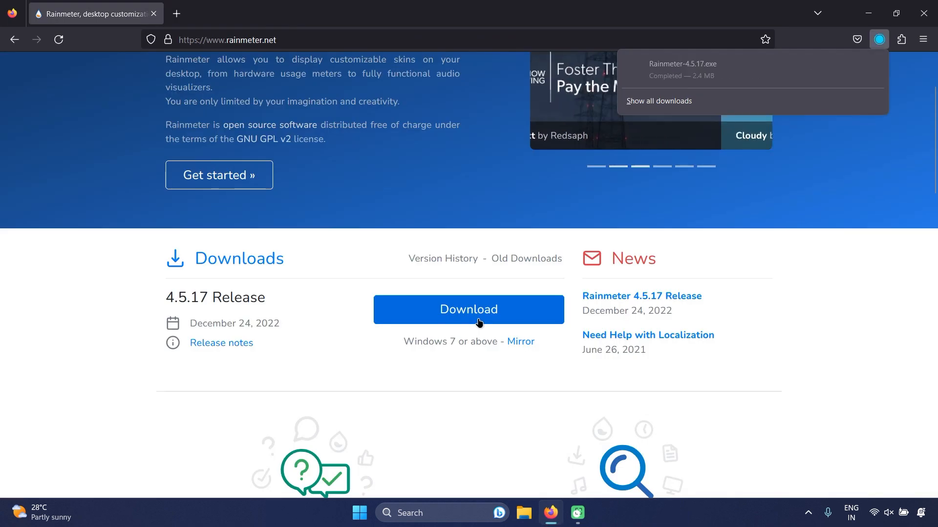
Step: Run the downloaded Rainmeter installer in English with the standard installation, and turn off launching Rainmeter on startup
click(757, 73)
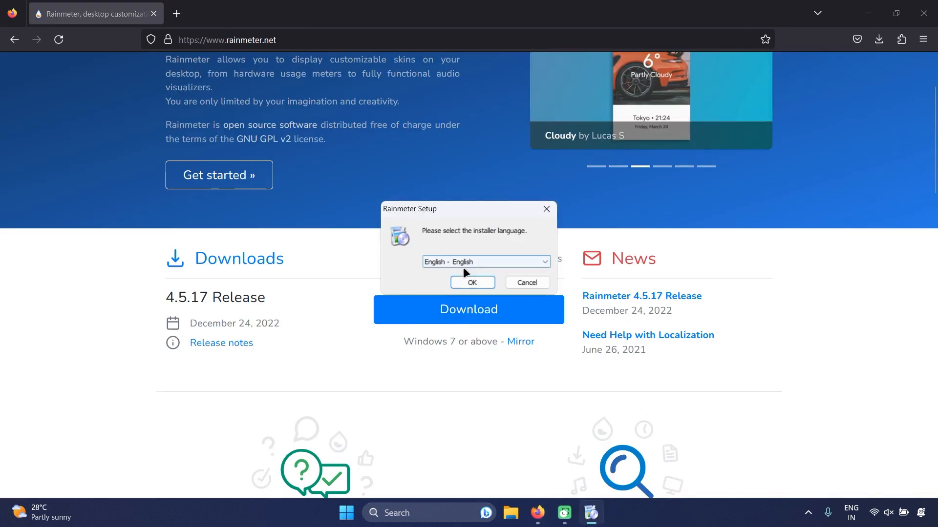
click(462, 278)
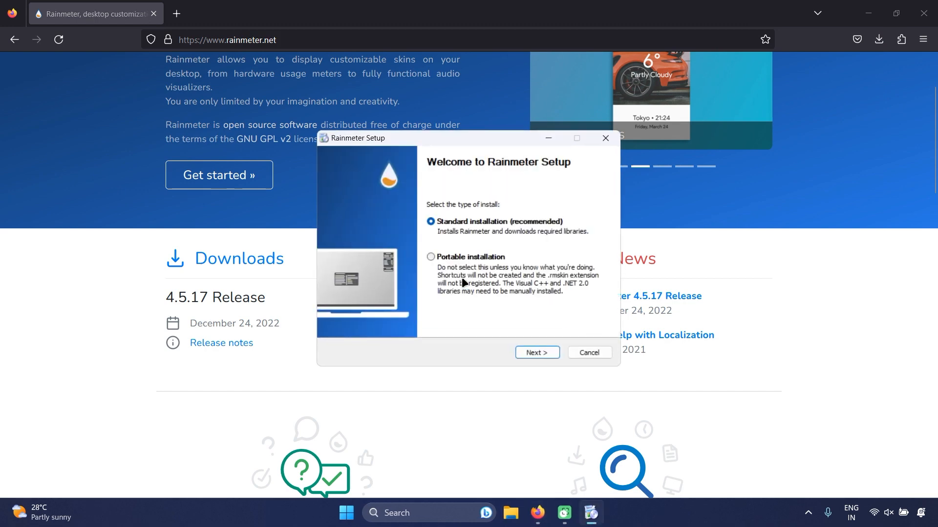
click(532, 355)
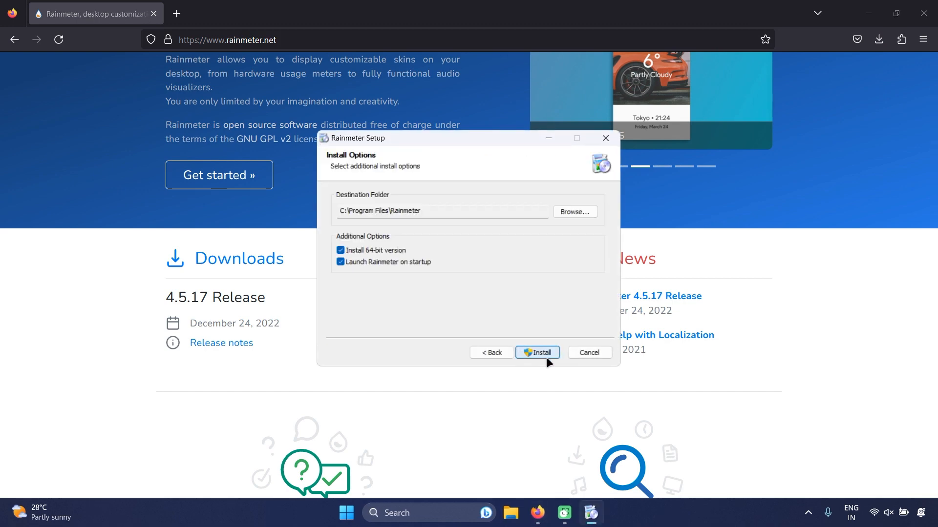
click(374, 263)
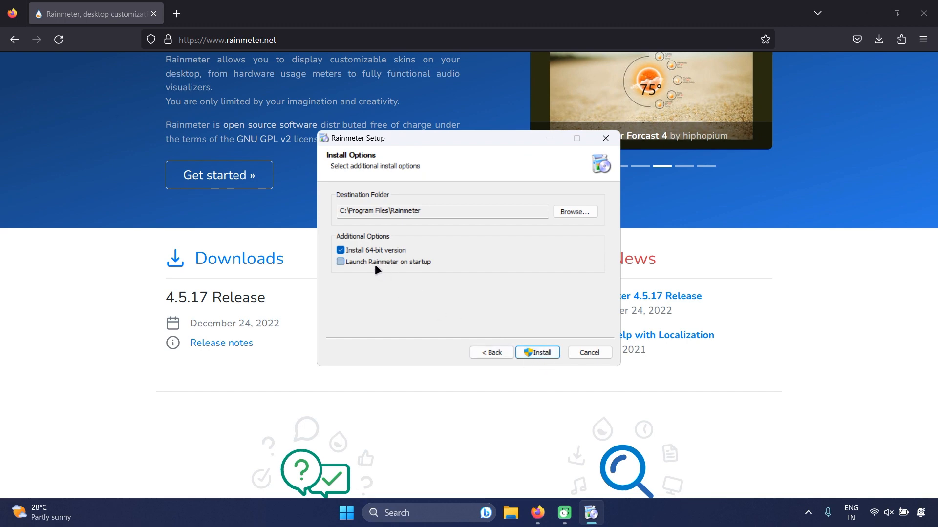
Step: Install Rainmeter, finish the setup with Rainmeter running, and close the browser window
click(546, 354)
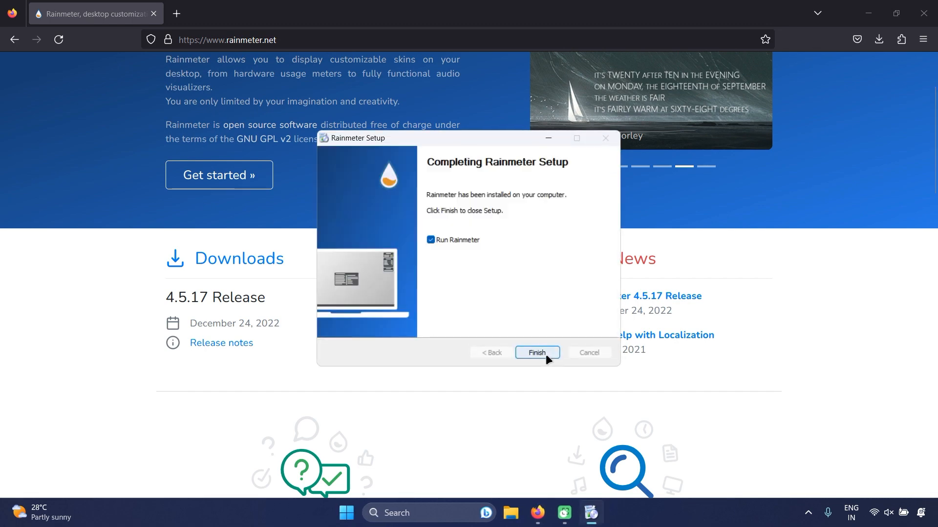
click(544, 356)
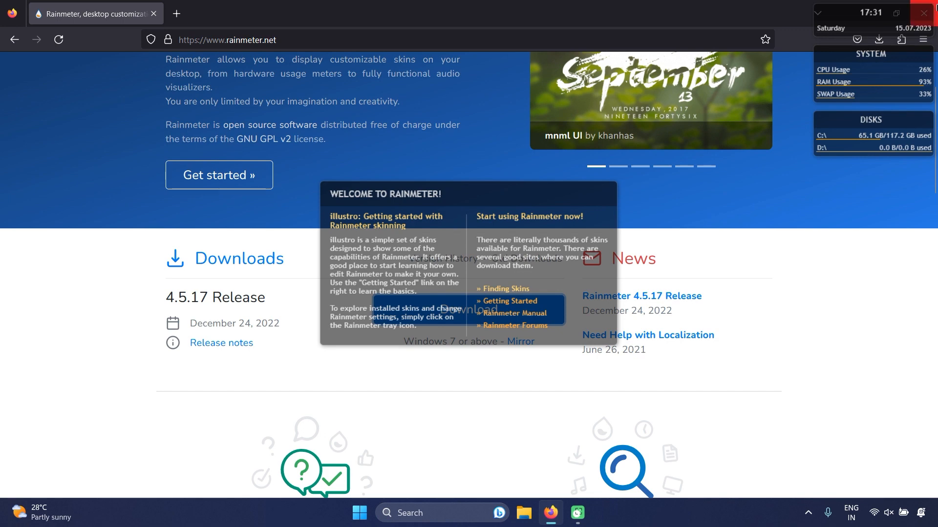
click(925, 11)
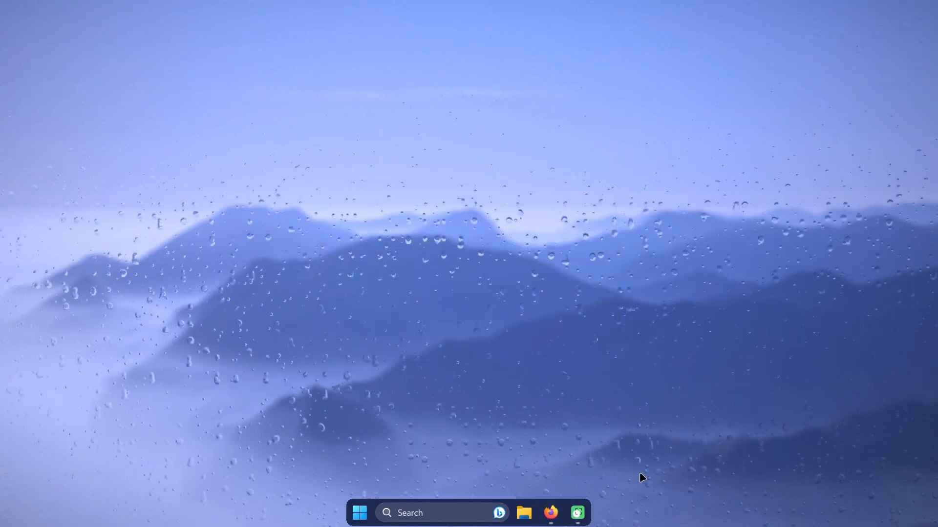
Step: Switch to Firefox, download mii-power.rmskin from the Mii Power page on VisualSkins, install the skin in Rainmeter, and close the browser
click(550, 514)
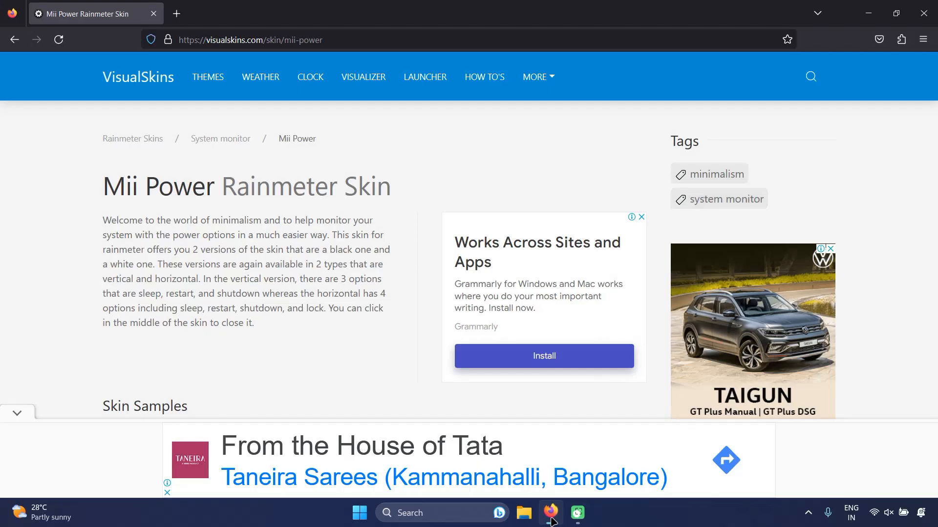
scroll(300, 306, down, 3)
scroll(300, 306, down, 10)
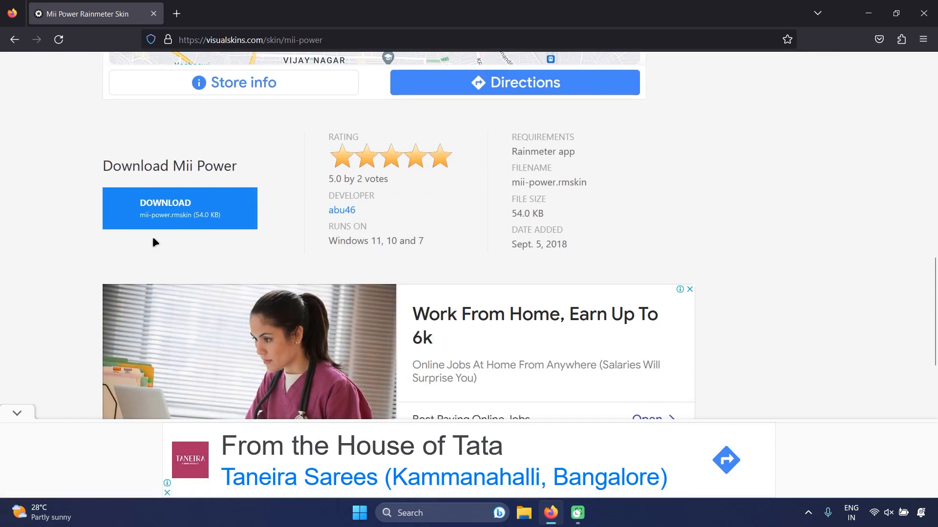
click(175, 226)
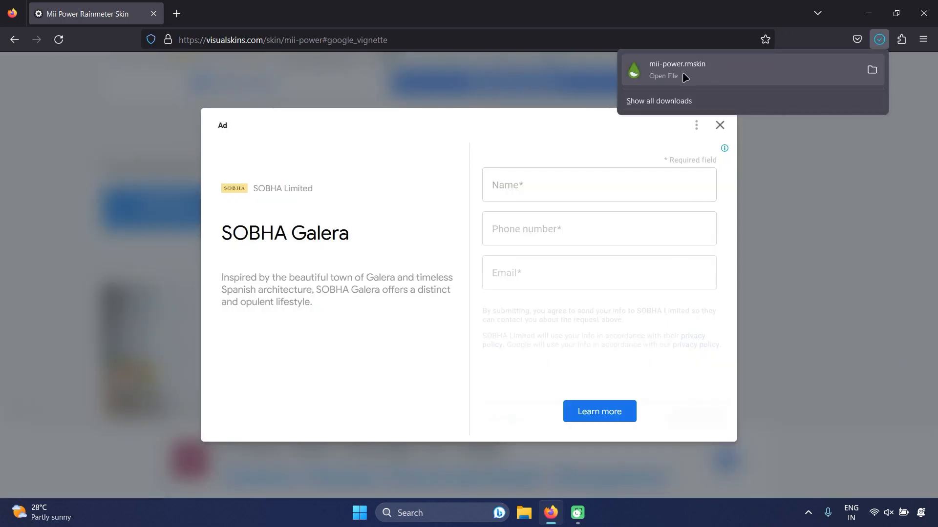
click(708, 74)
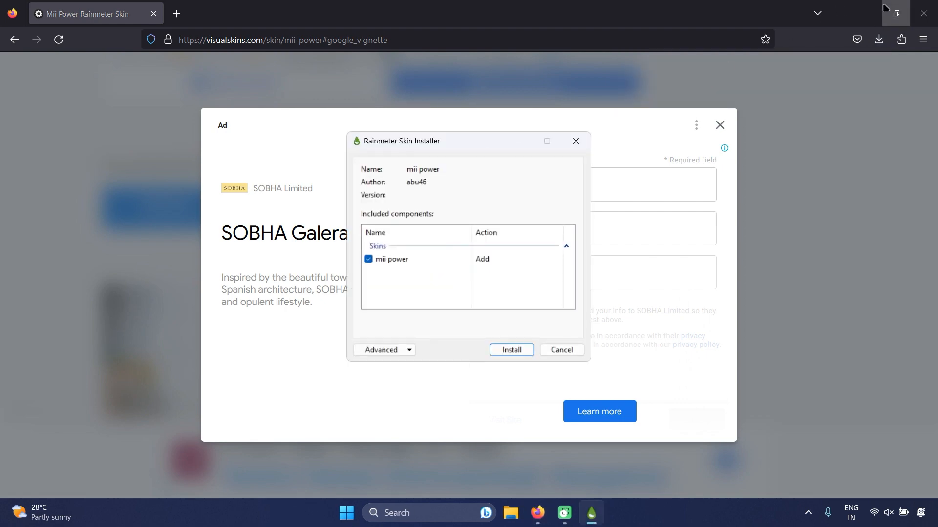
click(932, 7)
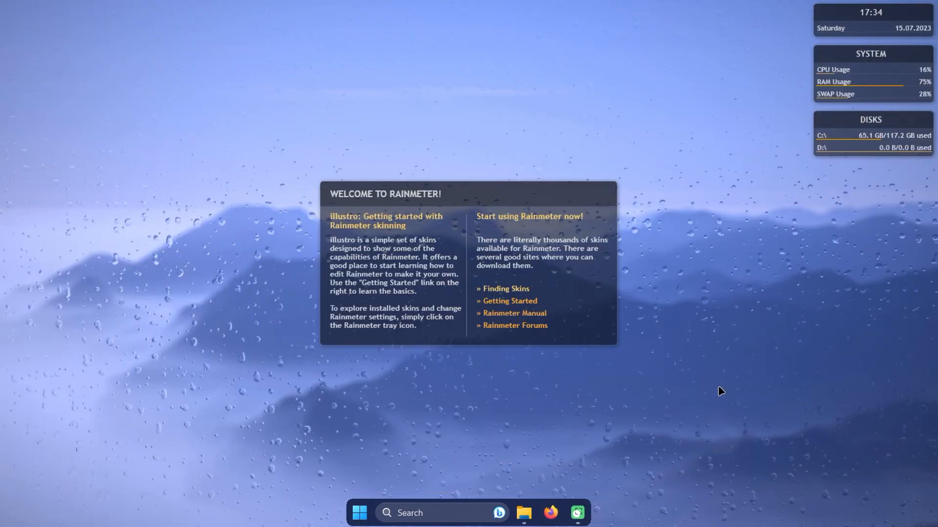
Step: Bring up the Manage Rainmeter window and load the B.ini variant from the mii power\power skin folder
mouse_move(855, 520)
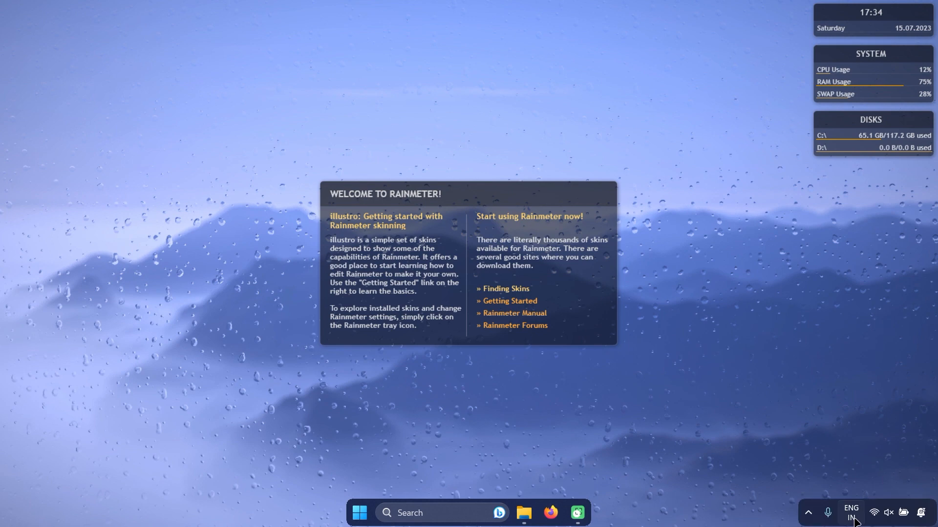
click(809, 515)
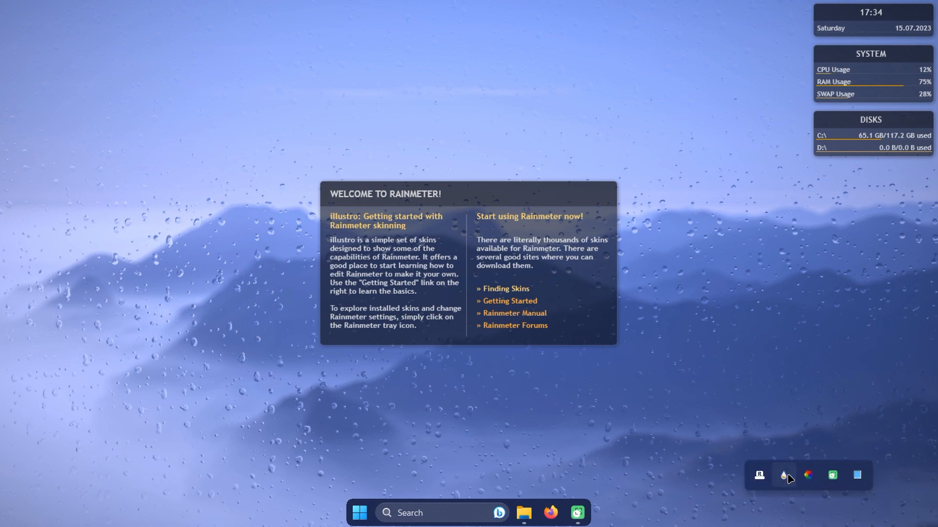
click(784, 476)
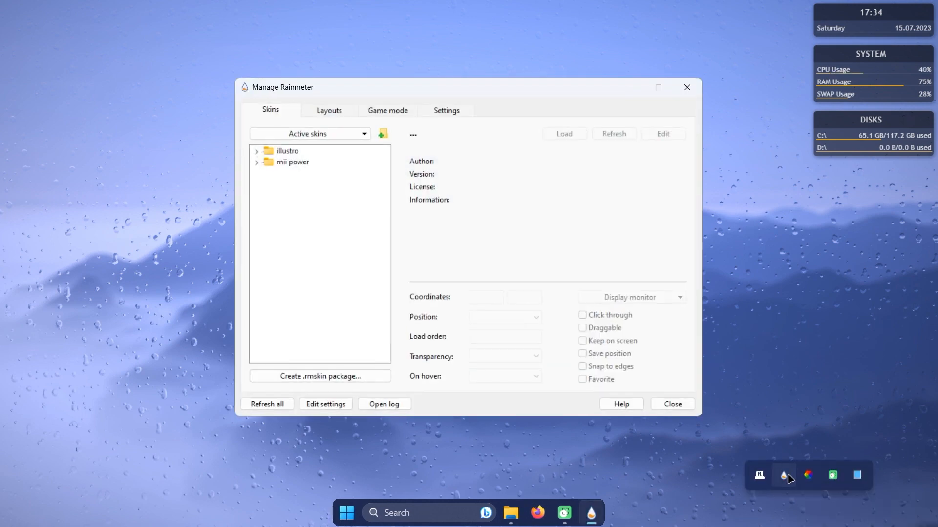
double_click(302, 162)
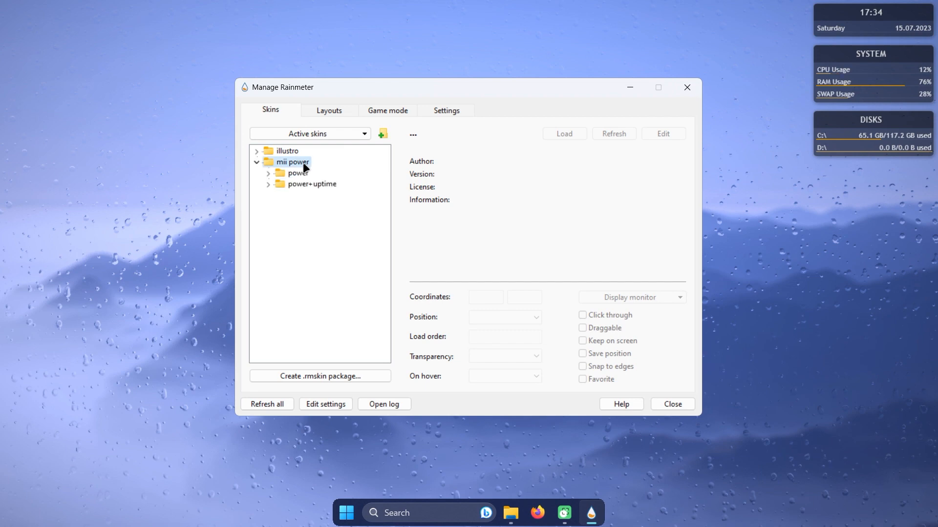
click(268, 174)
click(303, 185)
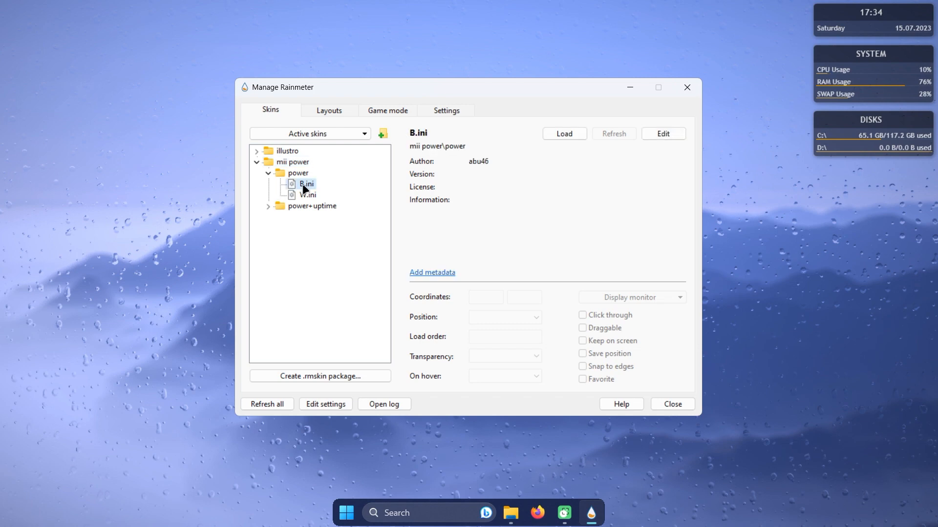
double_click(303, 188)
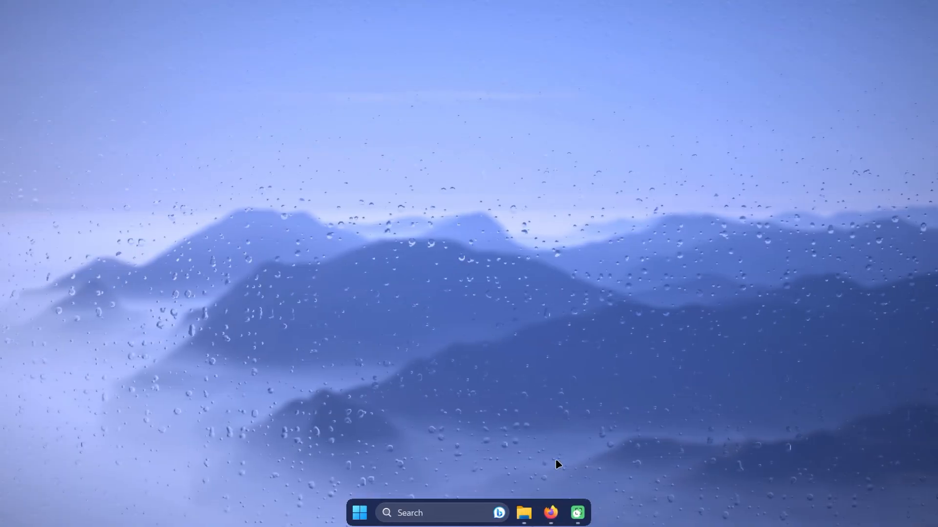
Step: Switch to Firefox, download mond.rmskin from the Mond page on VisualSkins, and install it in Rainmeter with its included layout applied
click(551, 513)
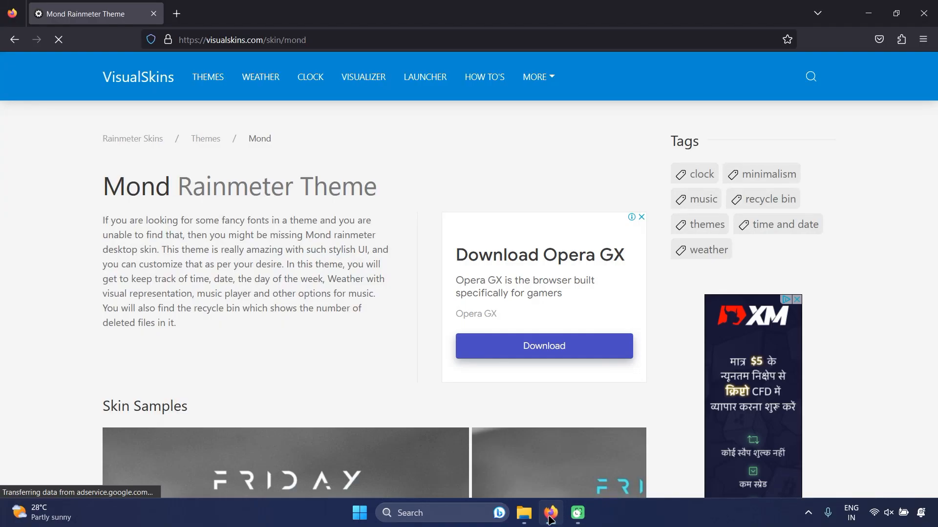
scroll(254, 269, down, 5)
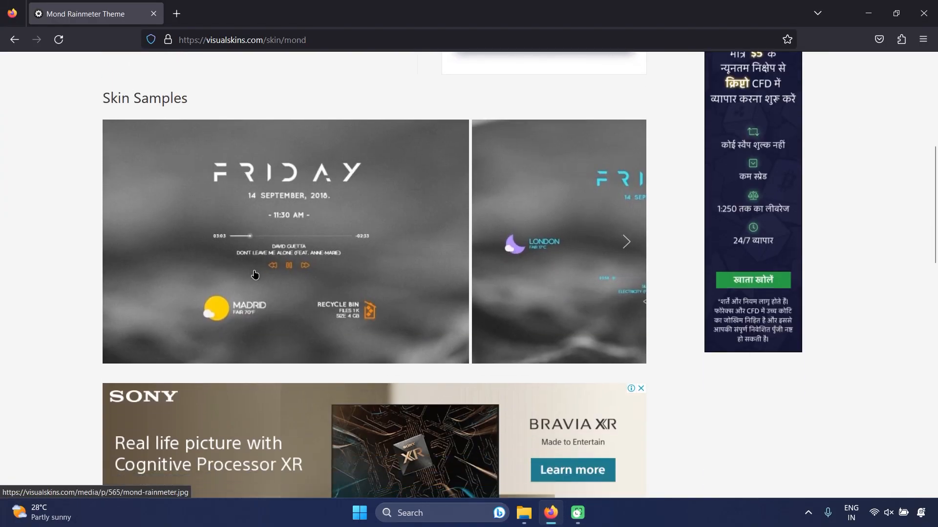
scroll(254, 274, down, 7)
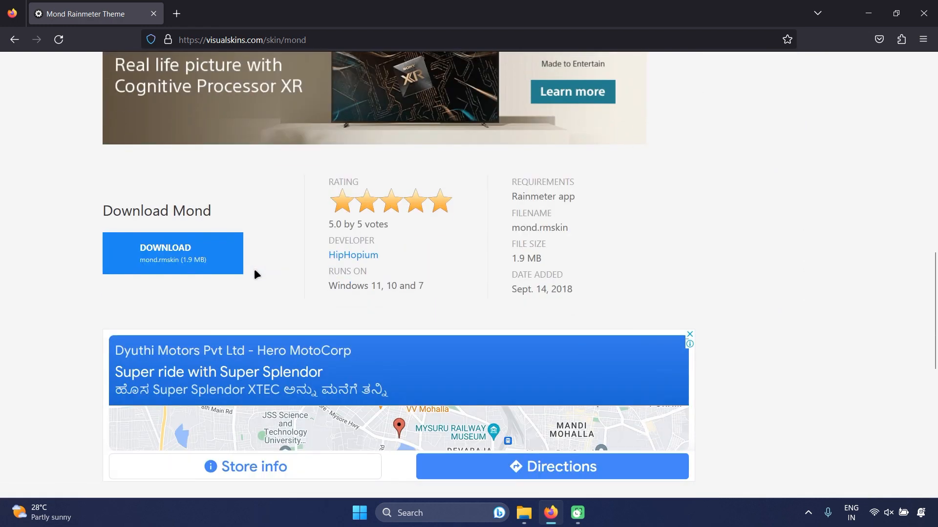
click(171, 254)
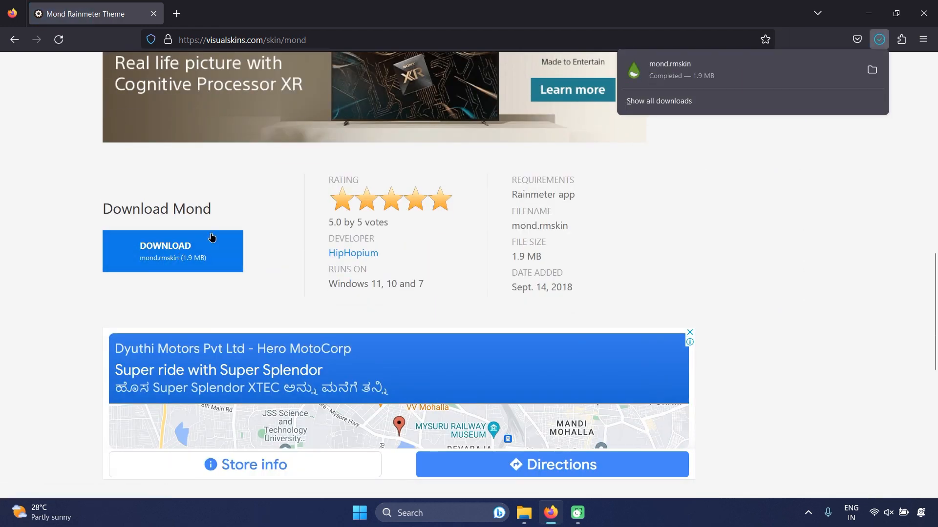
click(684, 71)
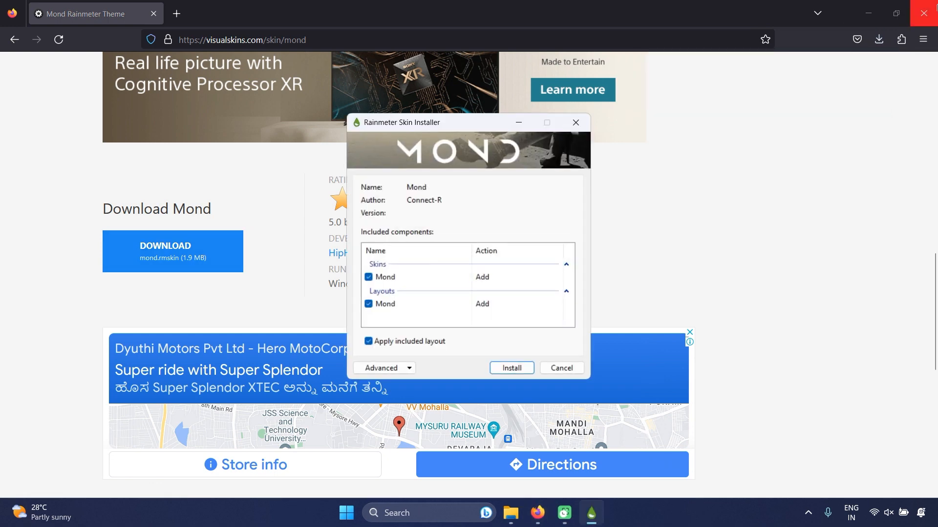
click(923, 13)
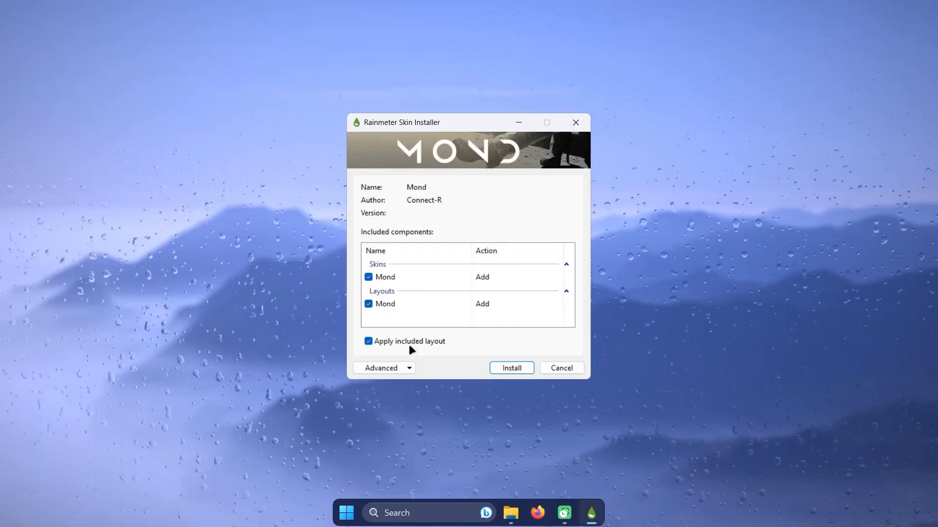
click(513, 369)
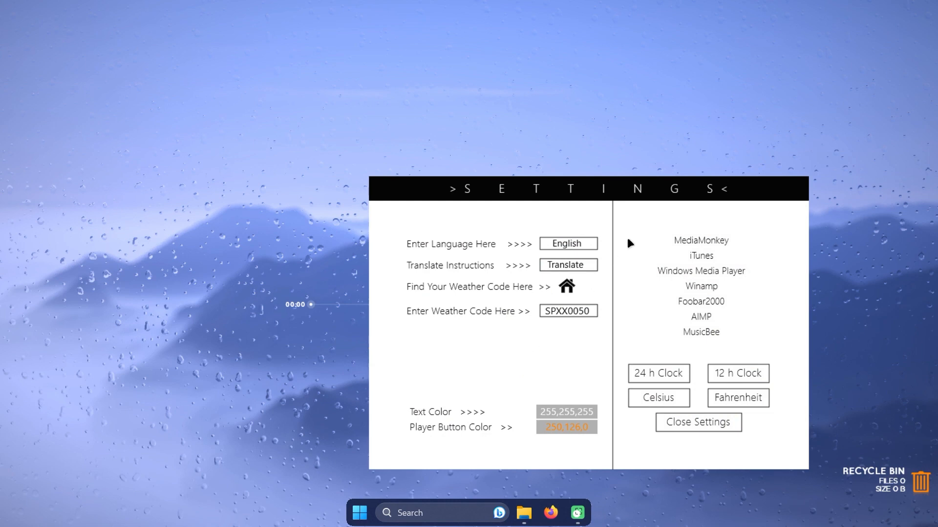
Step: In the Mond skin settings, choose the 24 h clock and set the text color to black (0,0,0), closing the settings when done
drag(593, 195, 478, 147)
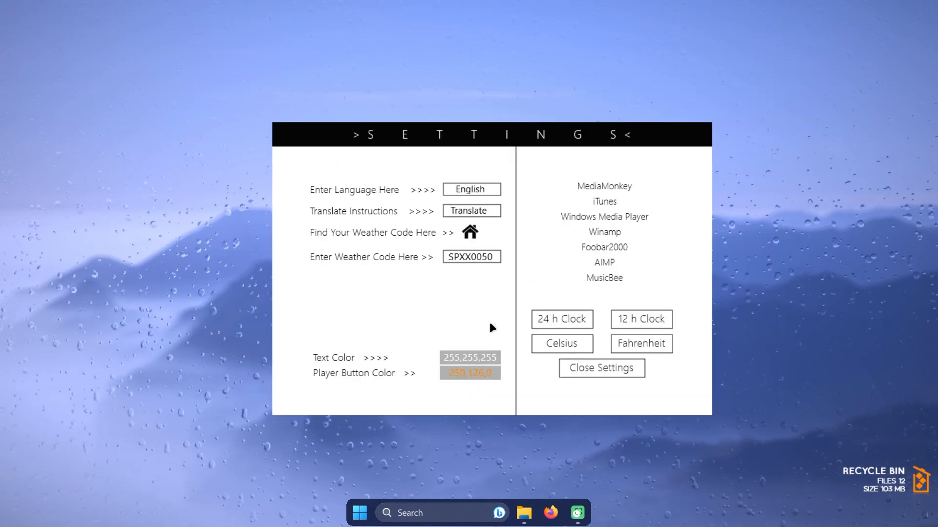
click(562, 320)
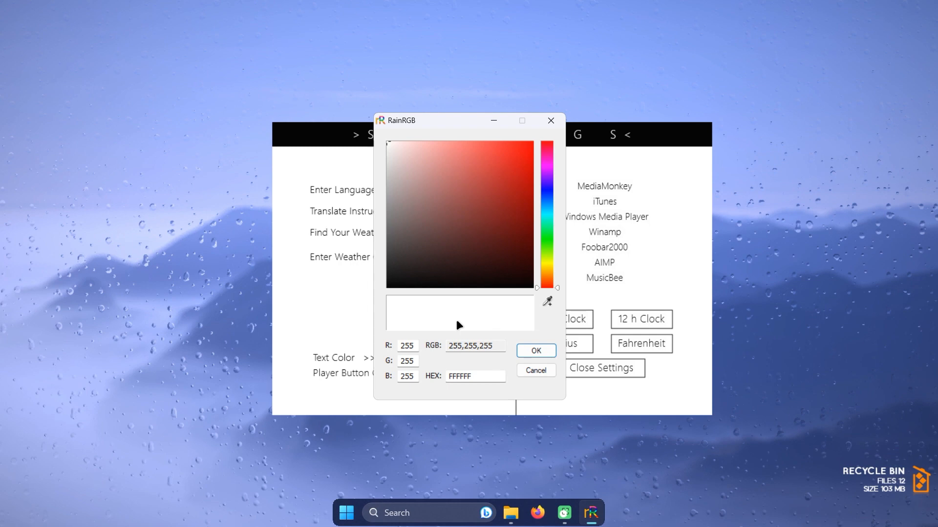
mouse_move(421, 209)
mouse_down()
mouse_move(412, 188)
mouse_move(440, 218)
mouse_move(387, 289)
mouse_up()
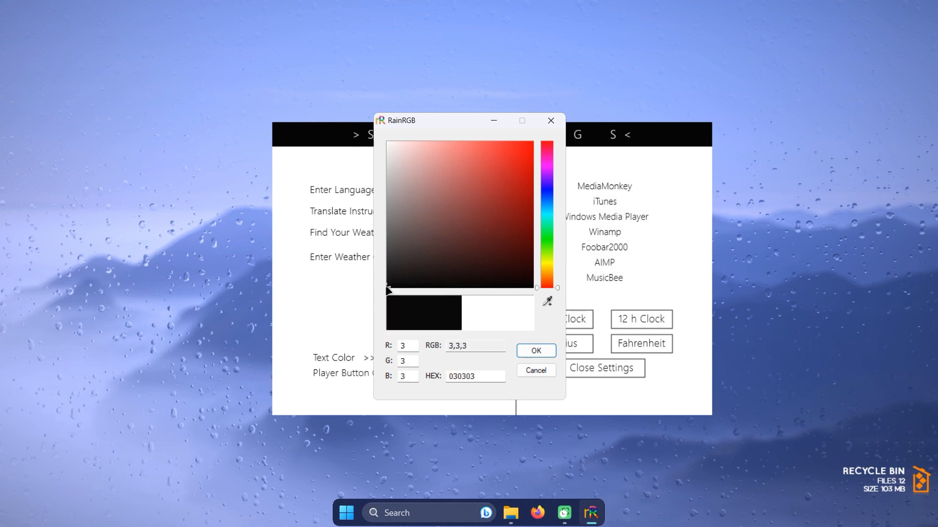
click(479, 348)
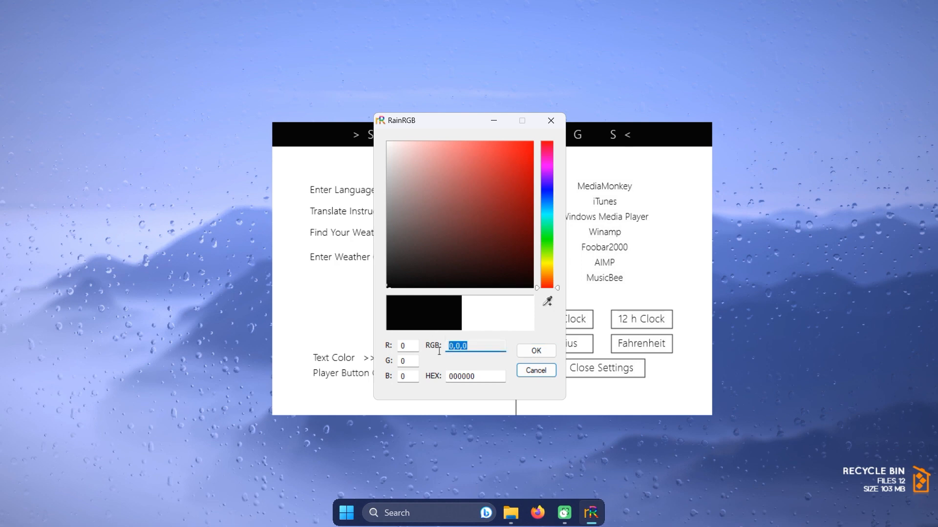
click(540, 348)
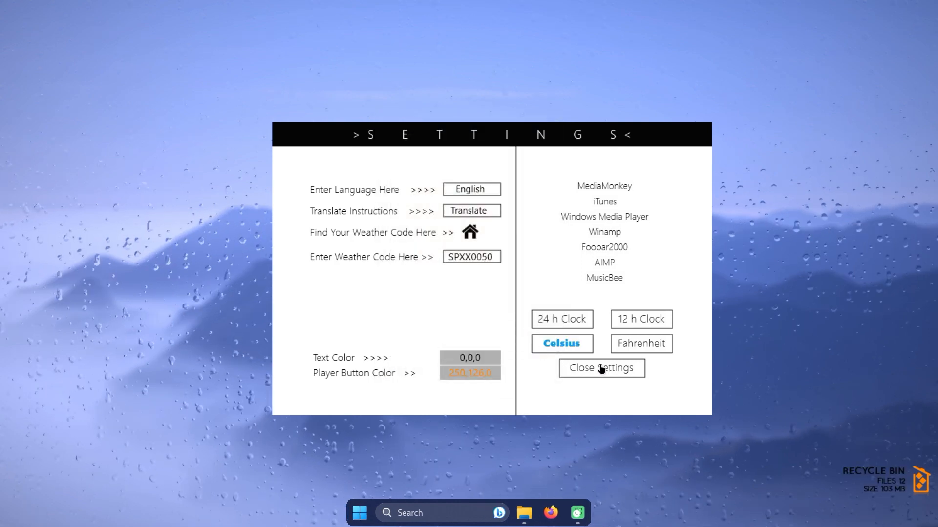
click(602, 369)
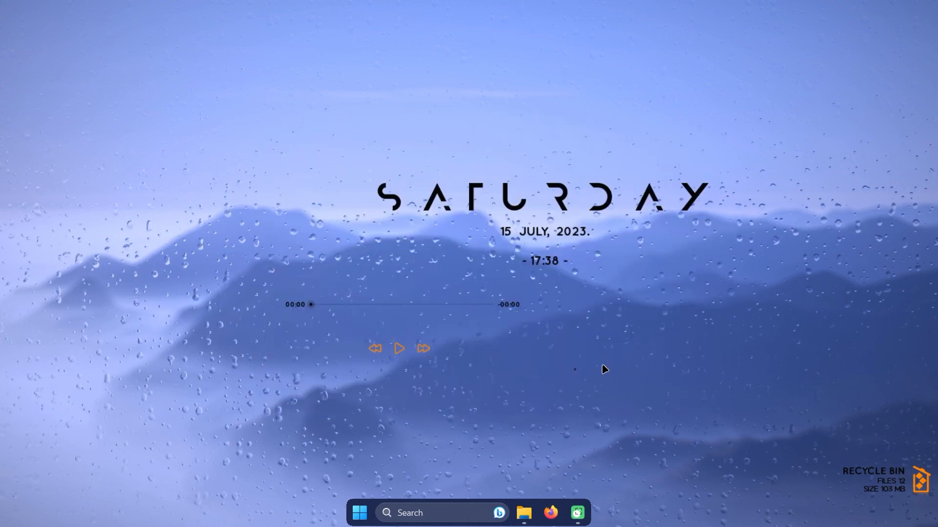
Step: Unload the Mond Player and Mond Recycle Bin skins from the desktop
right_click(407, 305)
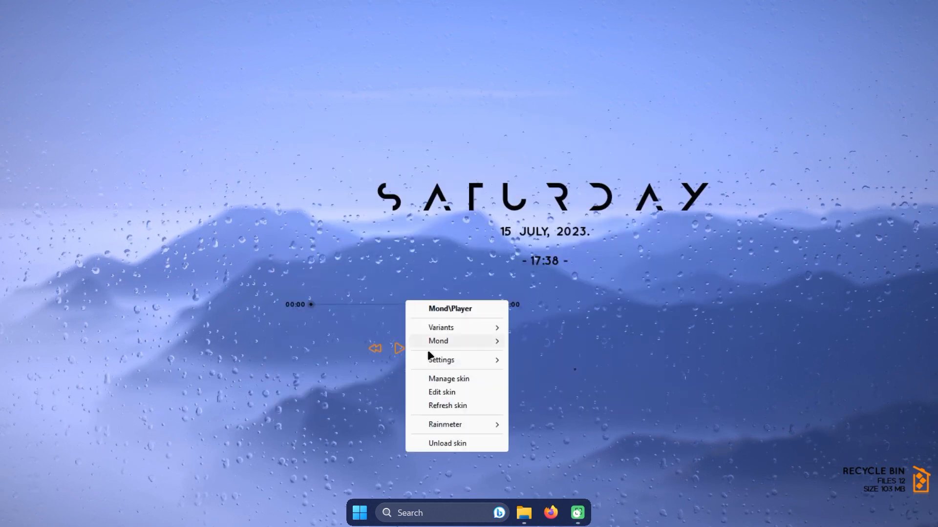
click(428, 443)
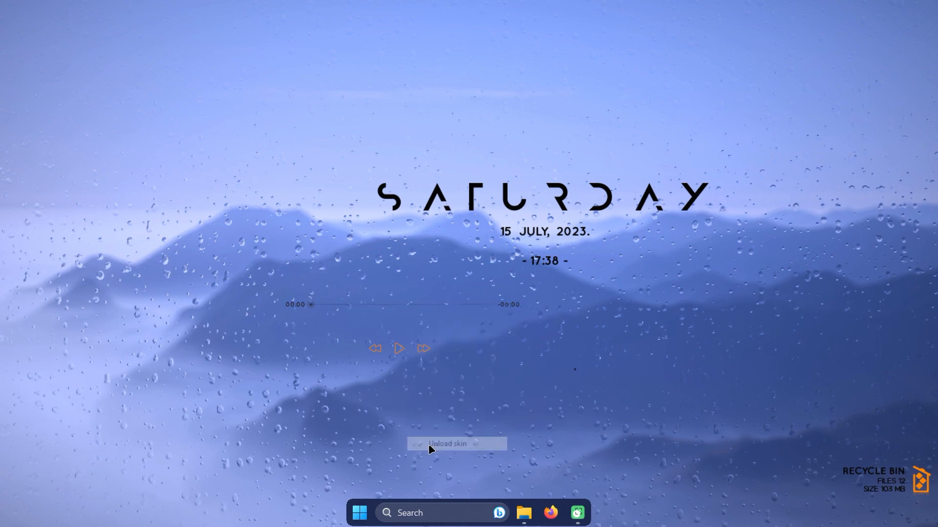
right_click(871, 486)
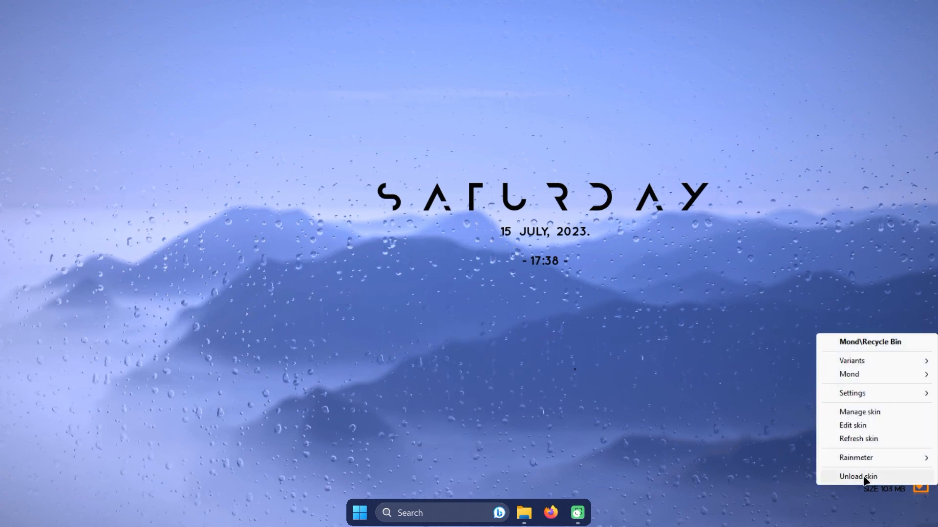
click(894, 478)
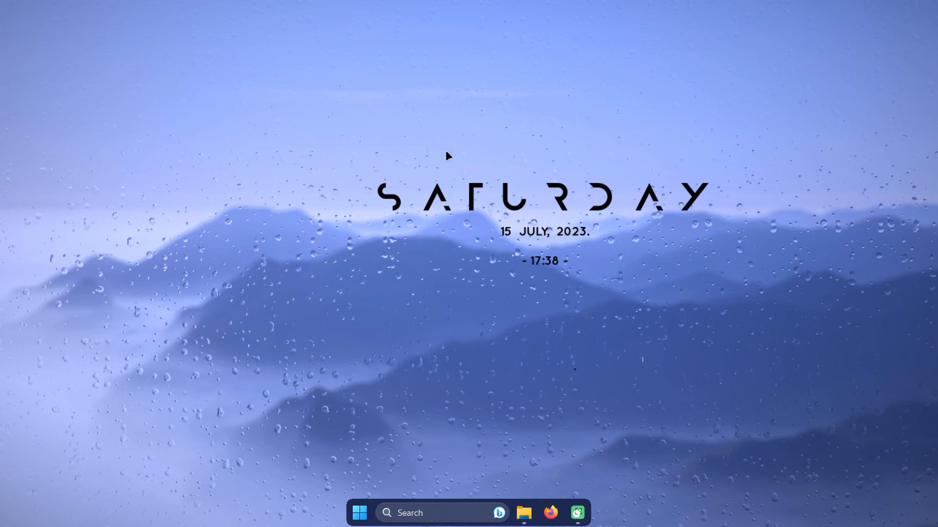
Step: Move the Mond clock skin to the upper middle of the desktop and open its skin file for editing
drag(587, 211, 546, 125)
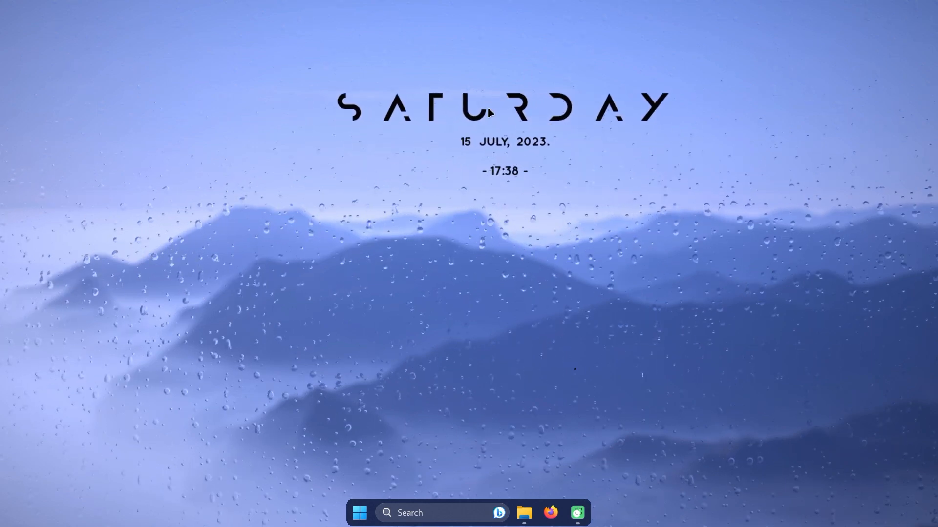
right_click(486, 113)
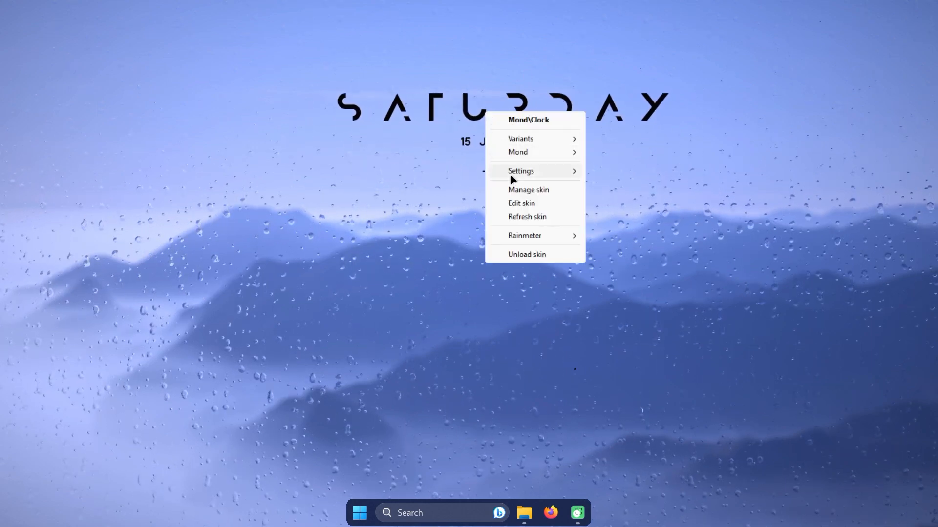
click(543, 203)
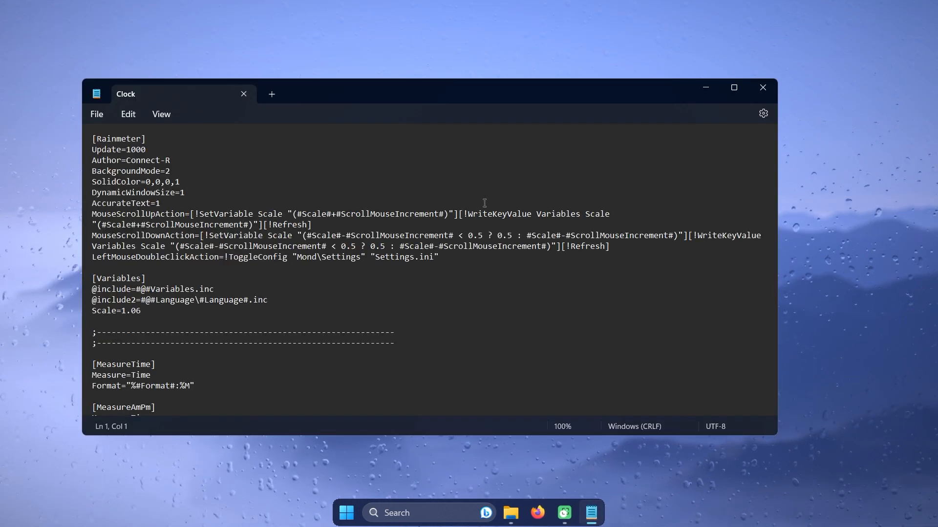
Step: Search the Clock skin file for "scale", set the Scale variable to 2.00, and save and close the file
scroll(295, 286, down, 2)
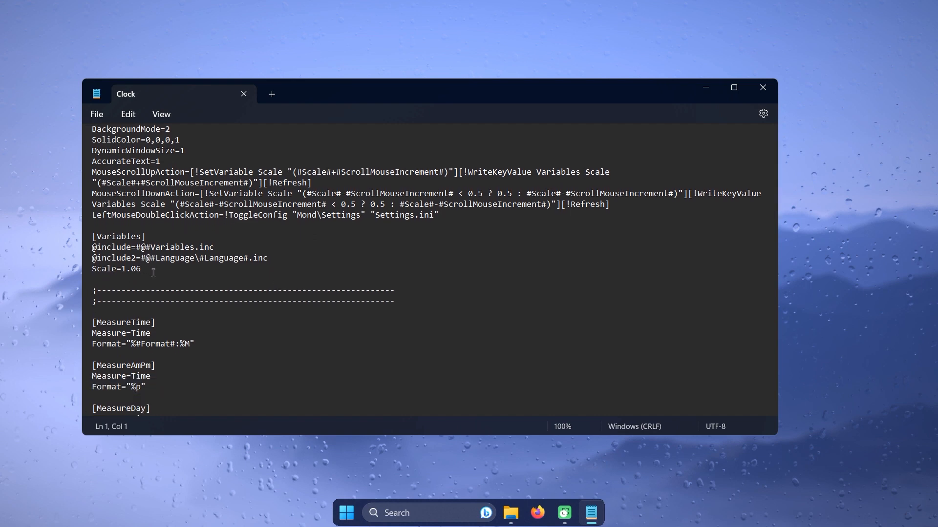
scroll(154, 273, up, 2)
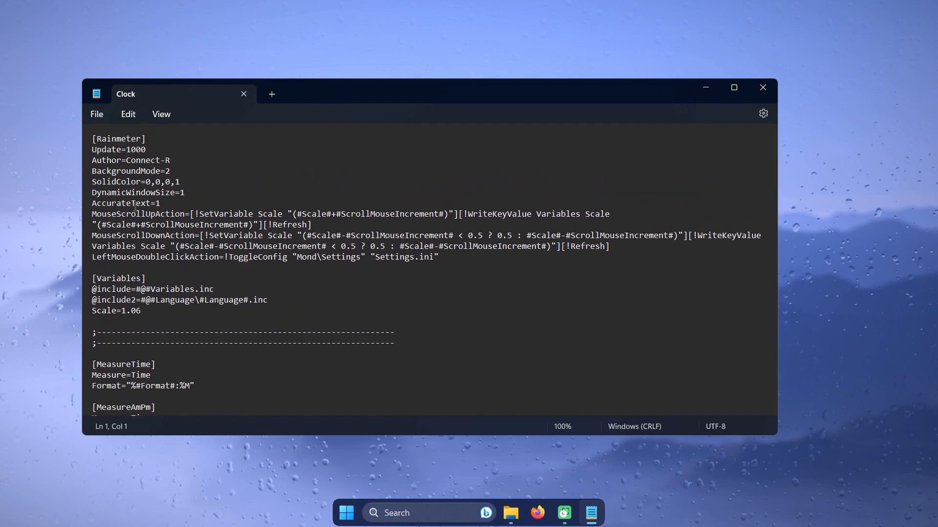
key(ctrl+f)
text(scale)
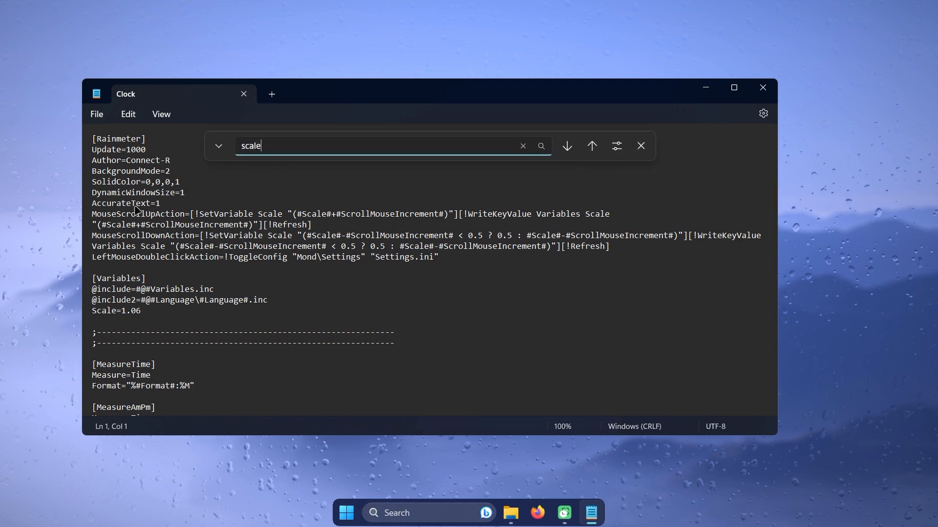
key(Return)
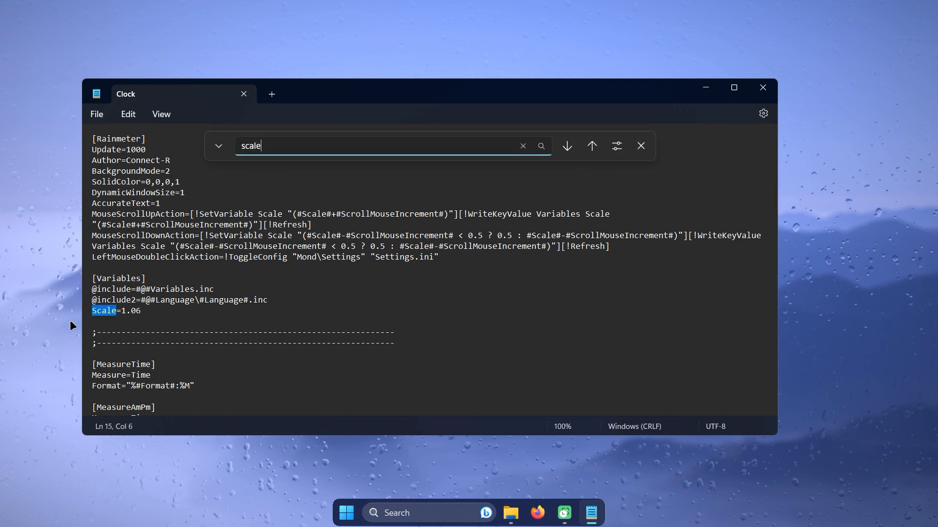
click(156, 312)
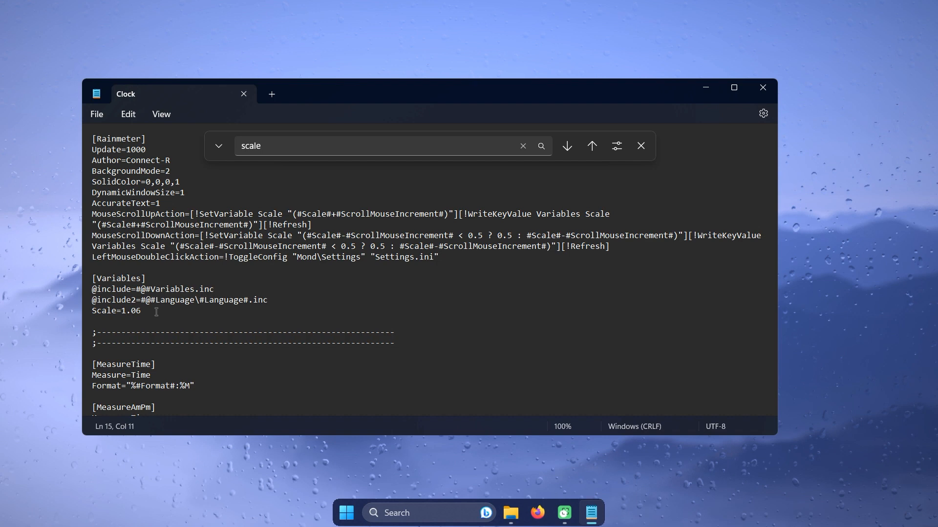
key(BackSpace)
key(BackSpace)
click(637, 147)
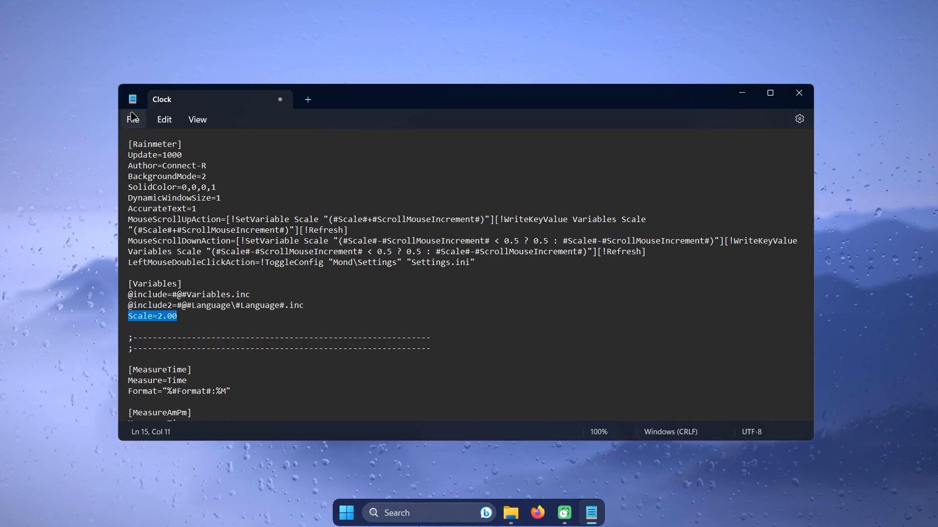
click(131, 118)
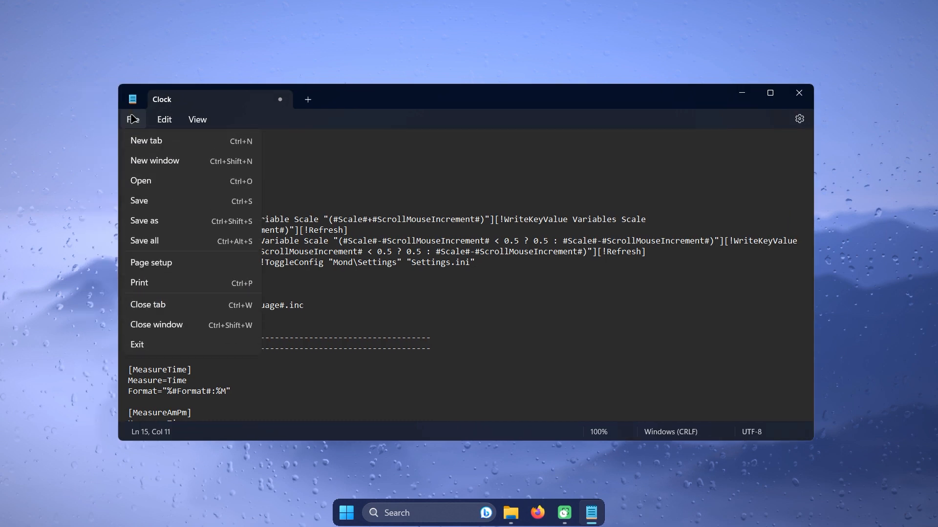
click(165, 209)
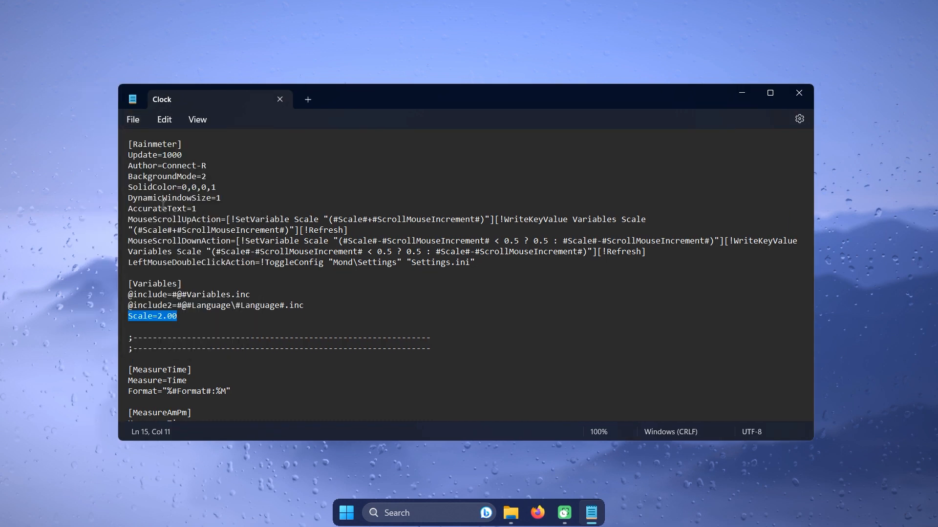
click(799, 93)
Step: Refresh the Mond clock skin and centre it horizontally in the upper part of the desktop
right_click(527, 114)
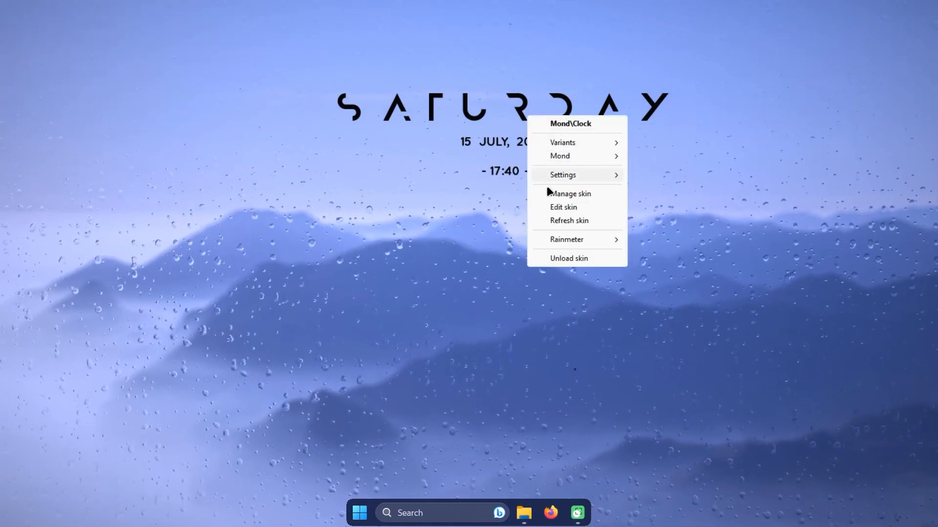
click(554, 220)
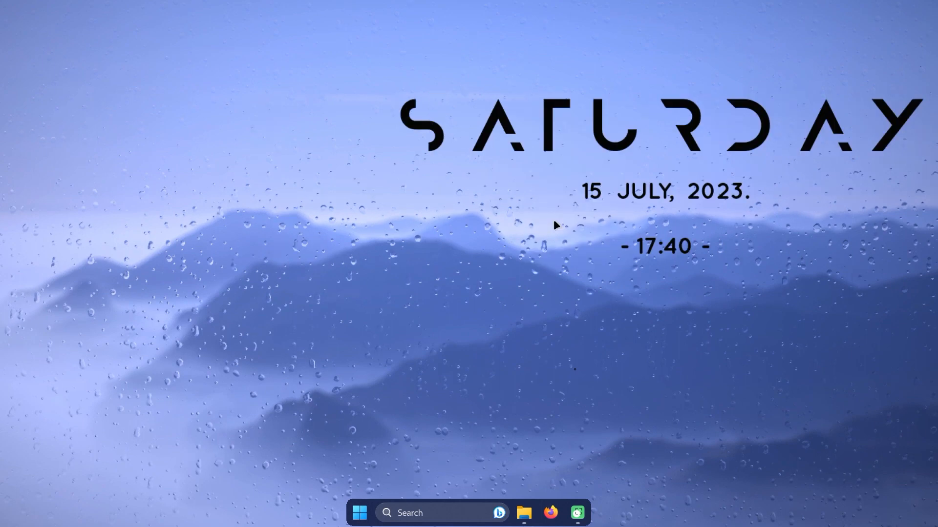
drag(650, 162, 485, 153)
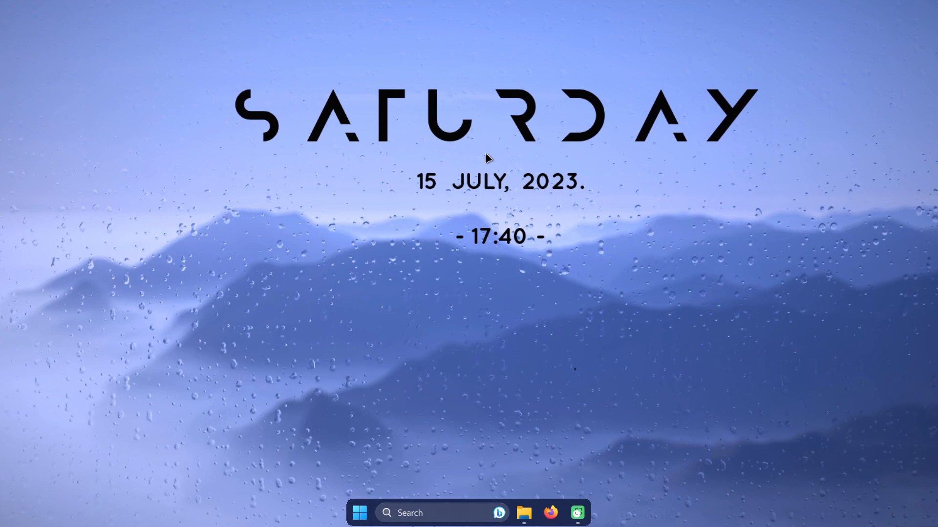
Step: Open the Mond clock skin file for editing and delete the whole [MeterDate] section at its end
right_click(464, 125)
click(497, 216)
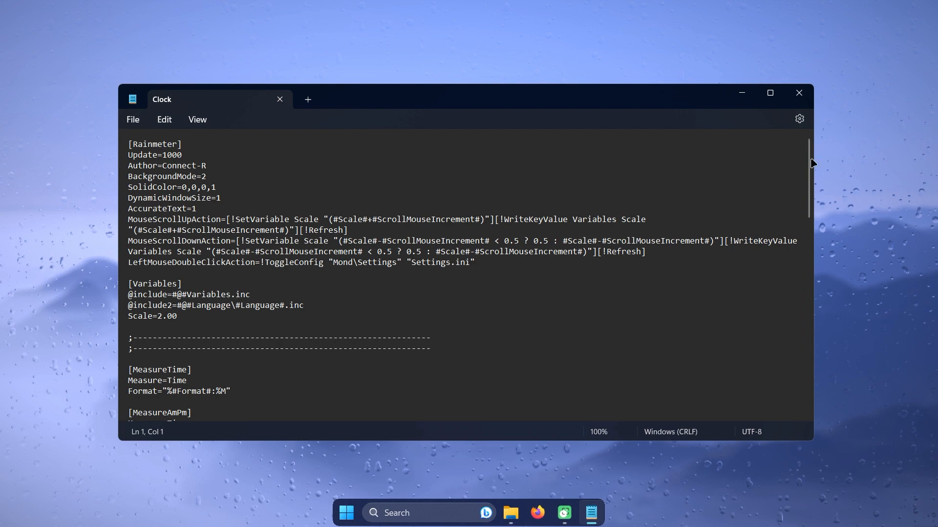
drag(808, 161, 812, 372)
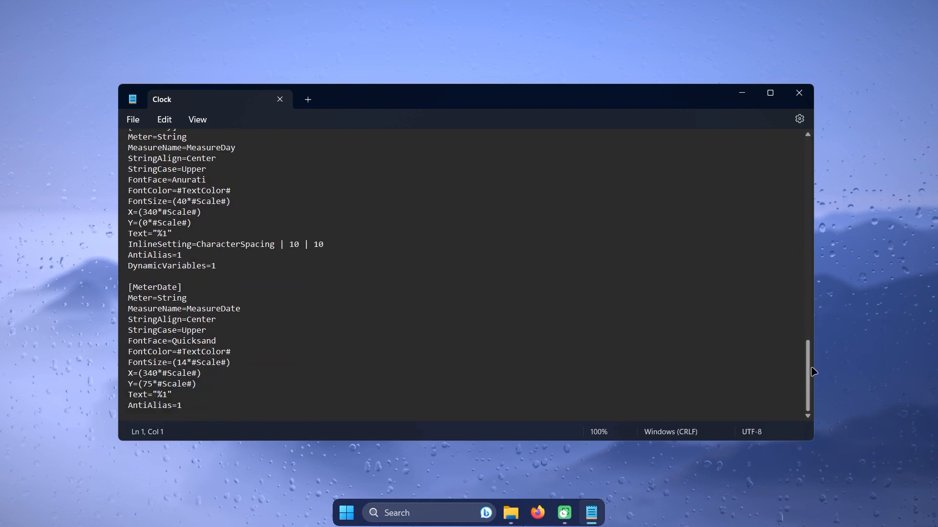
drag(185, 409, 120, 288)
key(Delete)
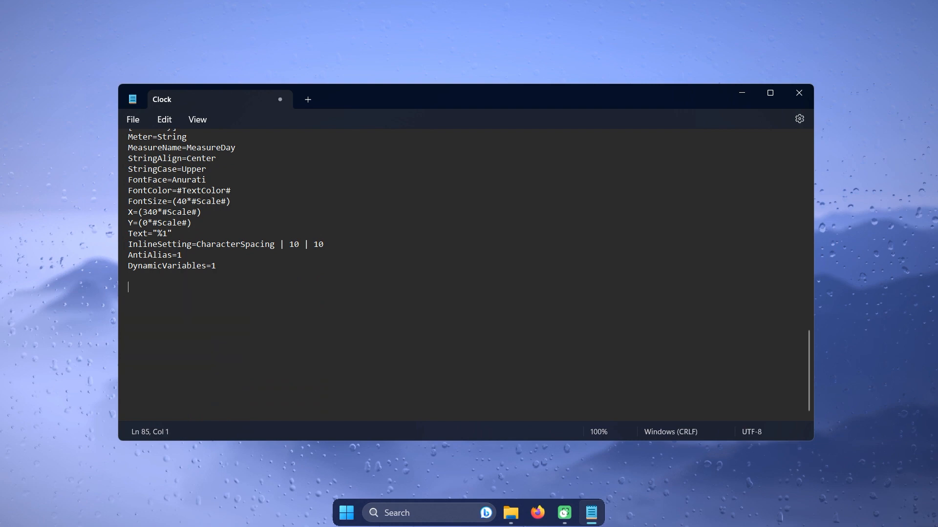
Step: Delete the two clock meter sections above [MeterDay], including [Meter24hClock], and clear the extra blank lines
drag(809, 381, 803, 332)
drag(216, 385, 118, 255)
key(Delete)
key(Delete)
scroll(389, 229, up, 3)
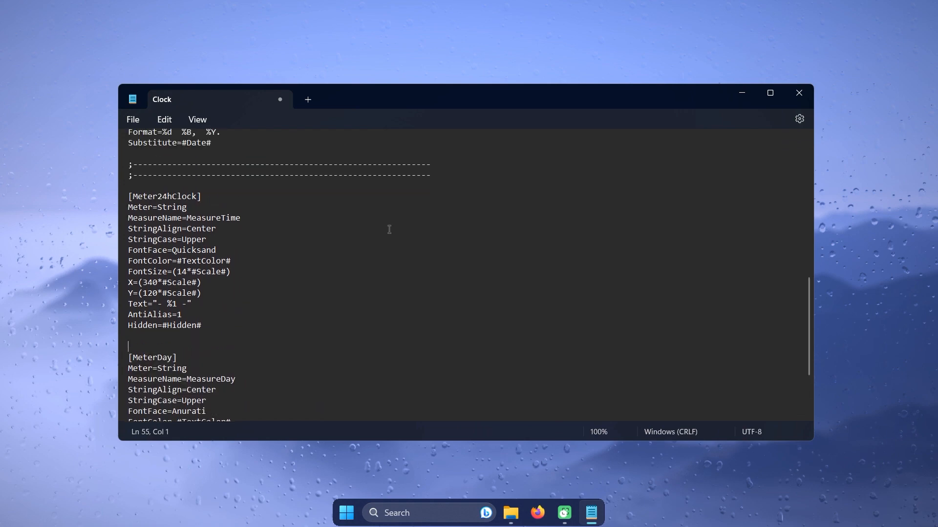
drag(212, 325, 131, 186)
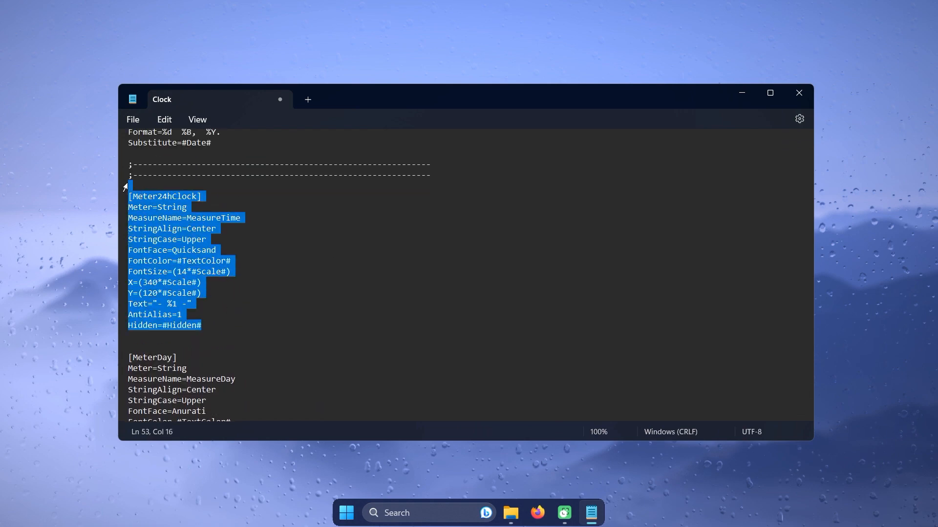
key(Delete)
key(Down)
key(Delete)
key(Delete)
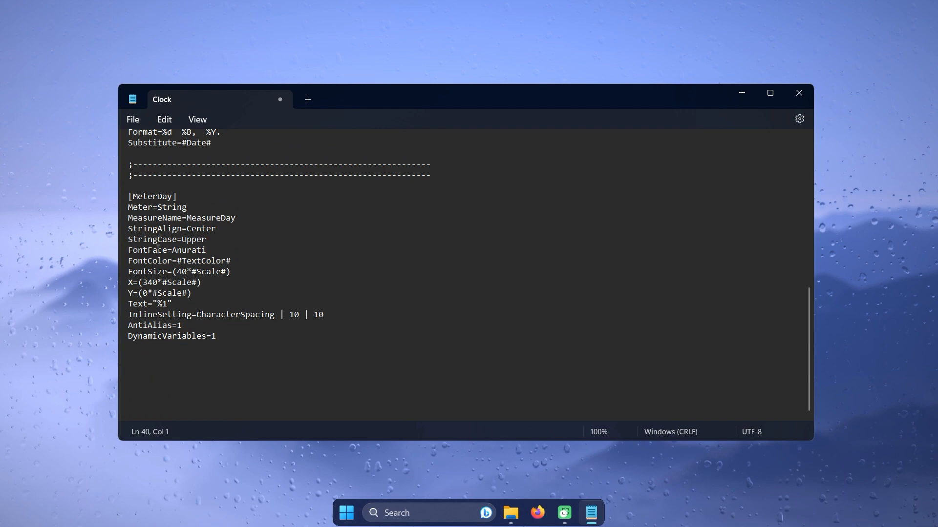
Step: Save and close the Clock skin file, adjust the Mond clock's position slightly and refresh the skin
scroll(134, 131, up, 11)
click(131, 120)
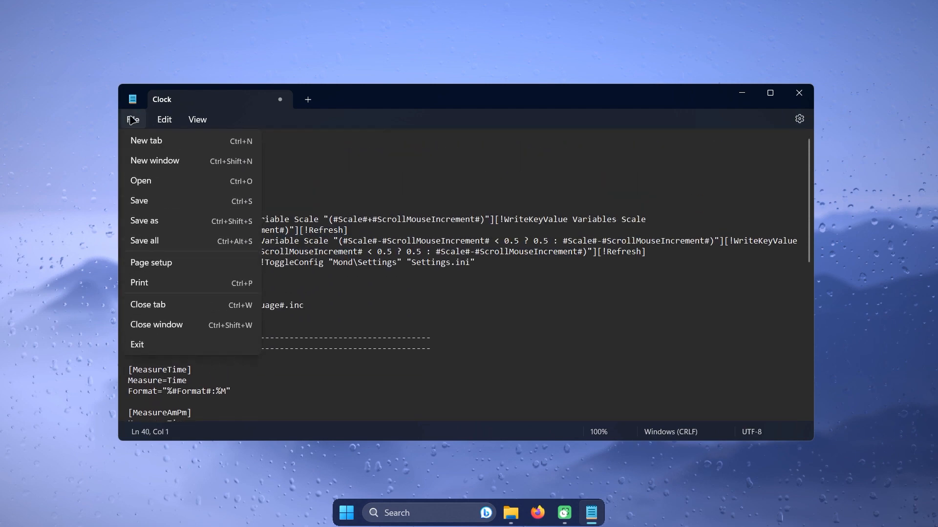
click(173, 205)
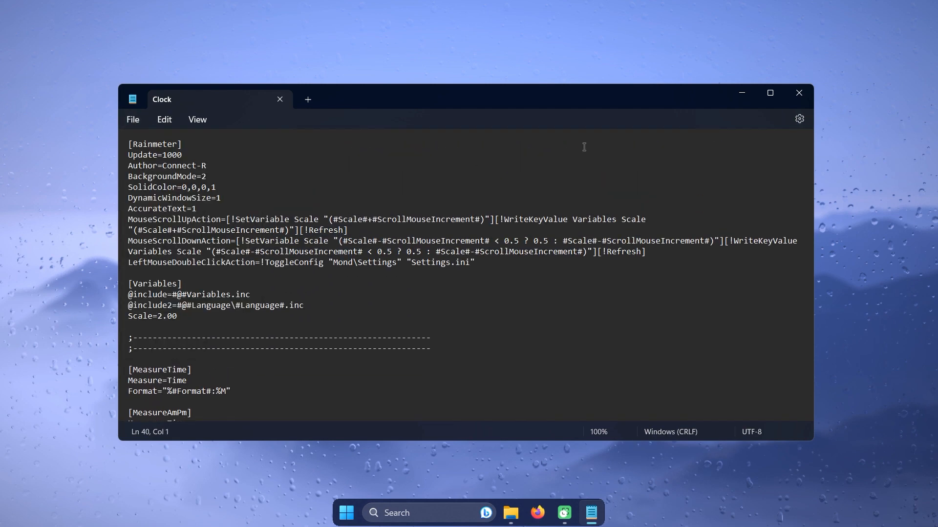
click(799, 94)
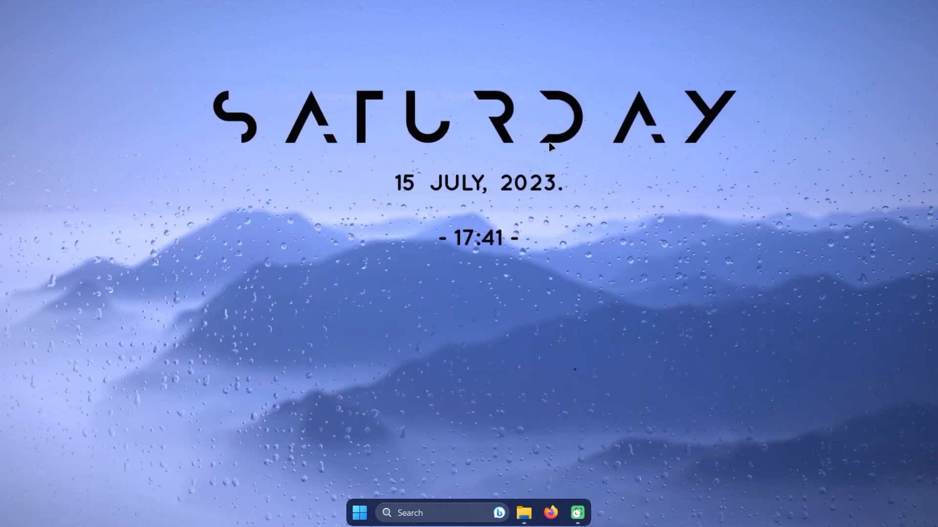
drag(560, 146, 575, 149)
right_click(492, 131)
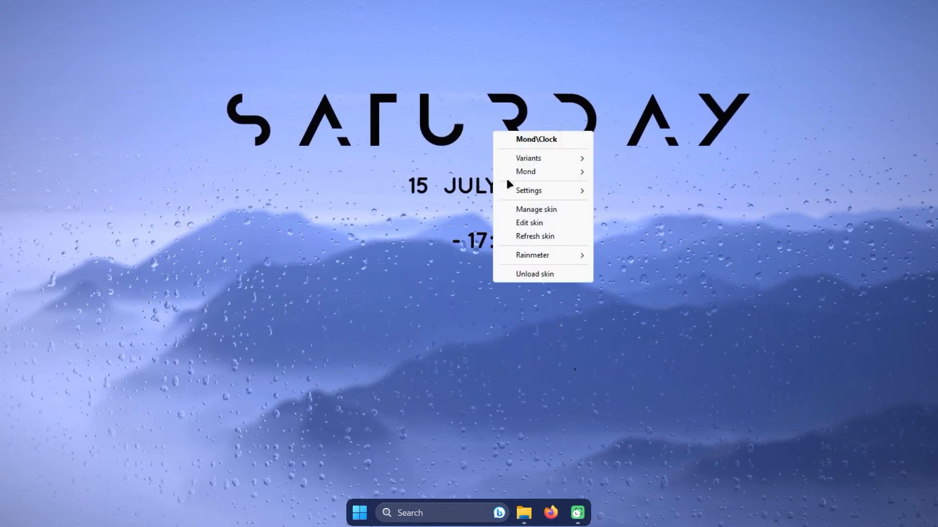
click(546, 237)
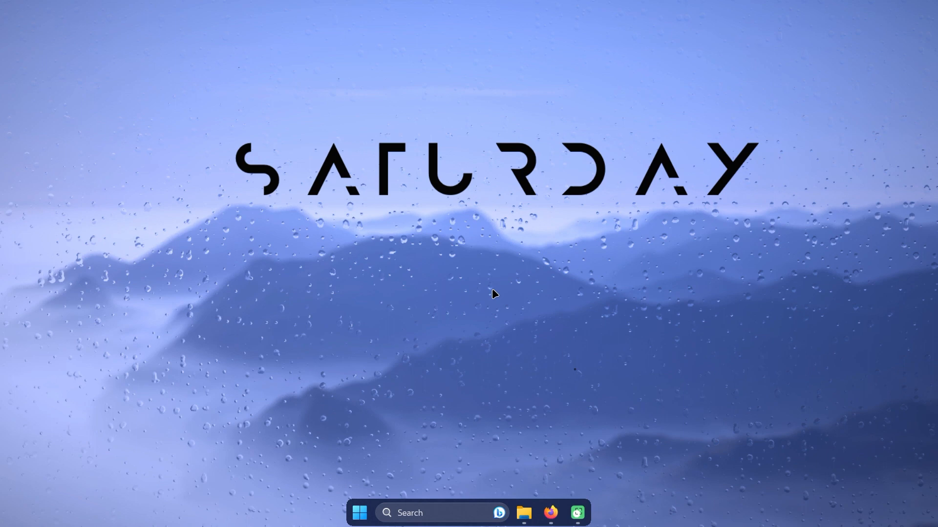
Step: Switch to Firefox and download Monterey_1.0.1.rmskin from the 1.0.1 release of the MontereyRainmeter GitHub repository
click(551, 513)
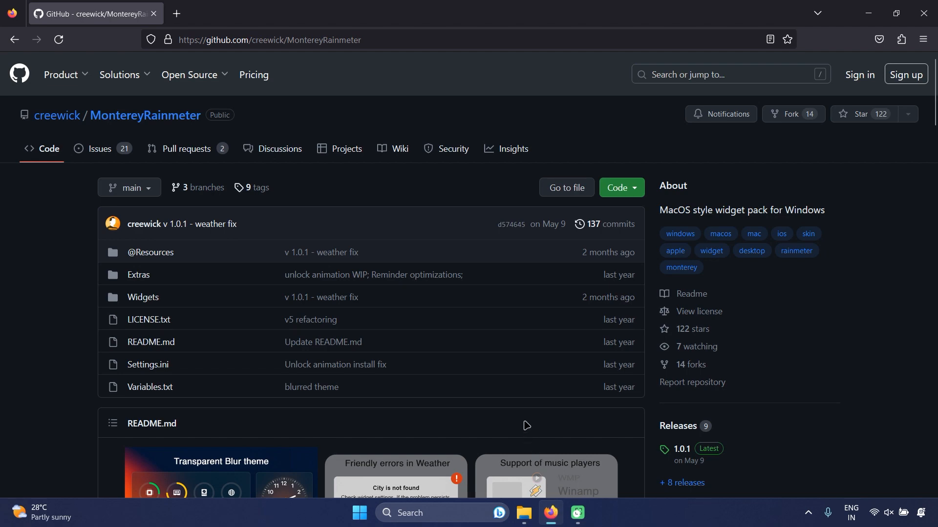
scroll(527, 425, down, 1)
scroll(522, 420, up, 1)
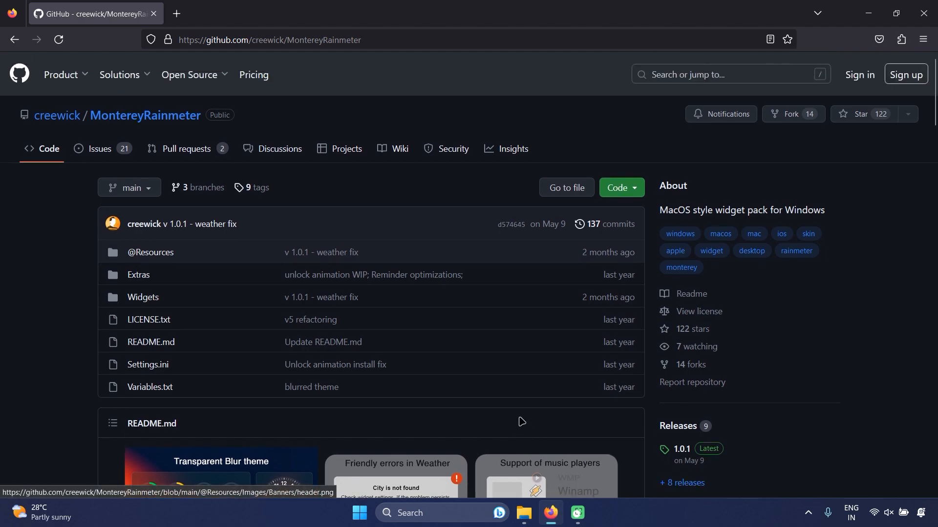
click(390, 39)
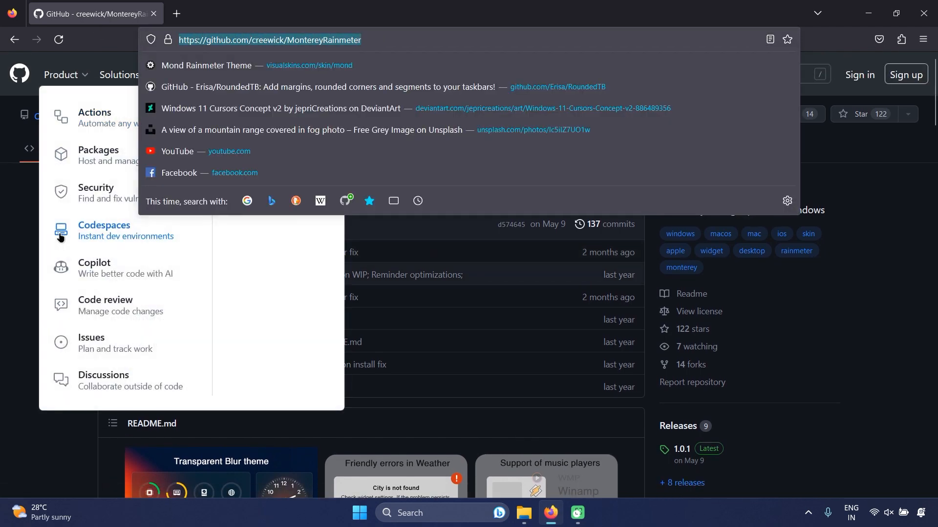
click(3, 319)
scroll(724, 277, down, 6)
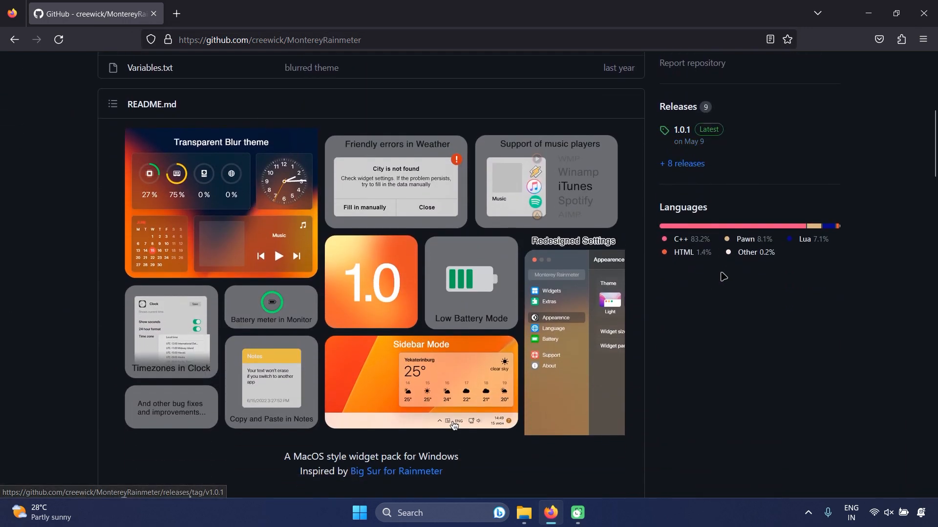
click(678, 143)
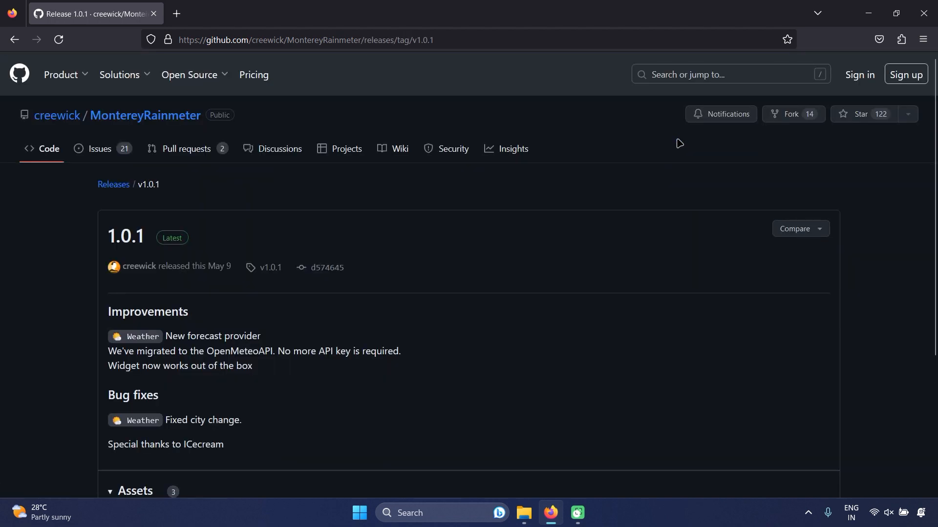
scroll(544, 201, down, 4)
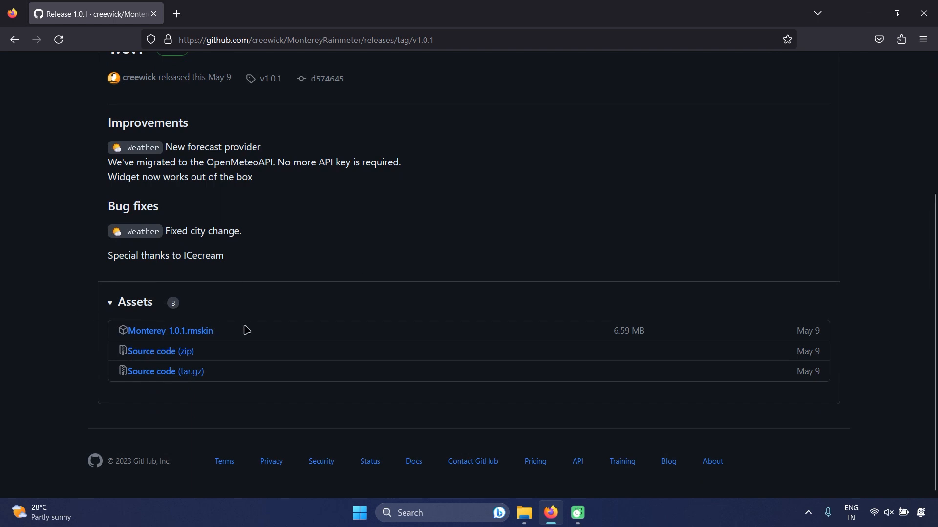
click(157, 331)
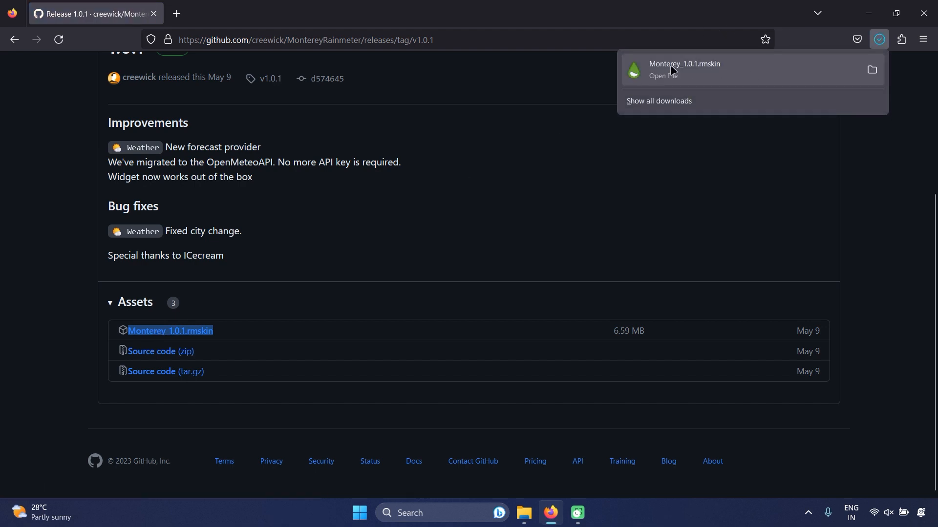
Step: Open the downloaded Monterey package, install it in Rainmeter, and enable the Clock widget in the Monterey settings
click(745, 86)
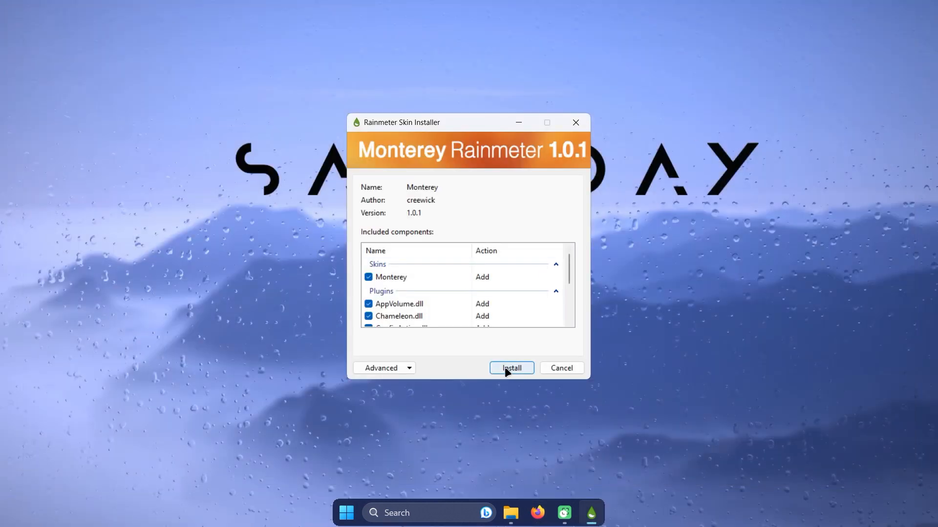
click(507, 371)
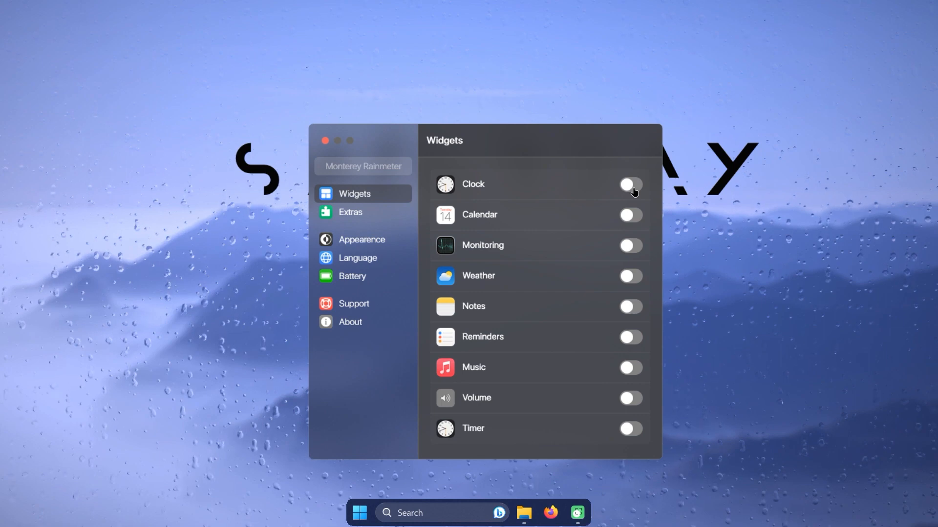
click(629, 191)
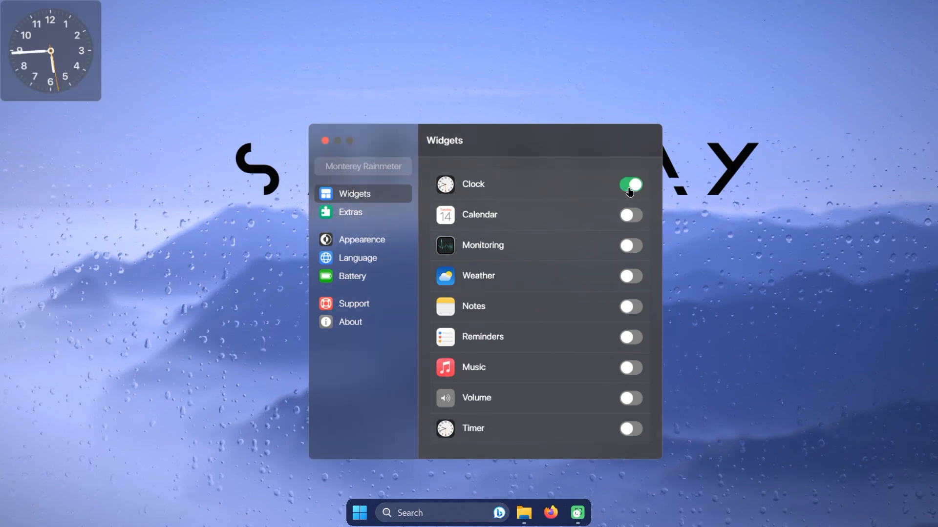
Step: Move the Monterey clock widget to the desktop's left side, midway down, and change its size to Wide
drag(32, 52, 112, 301)
right_click(112, 302)
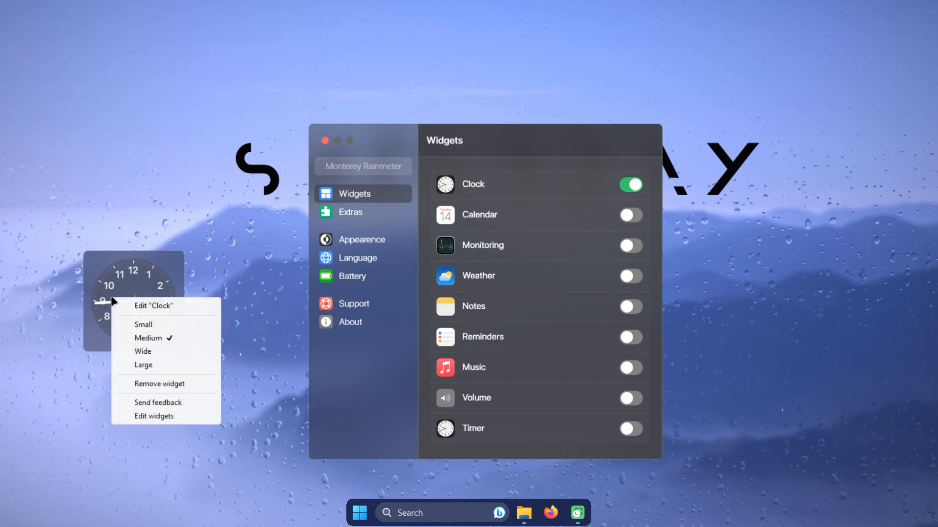
click(143, 349)
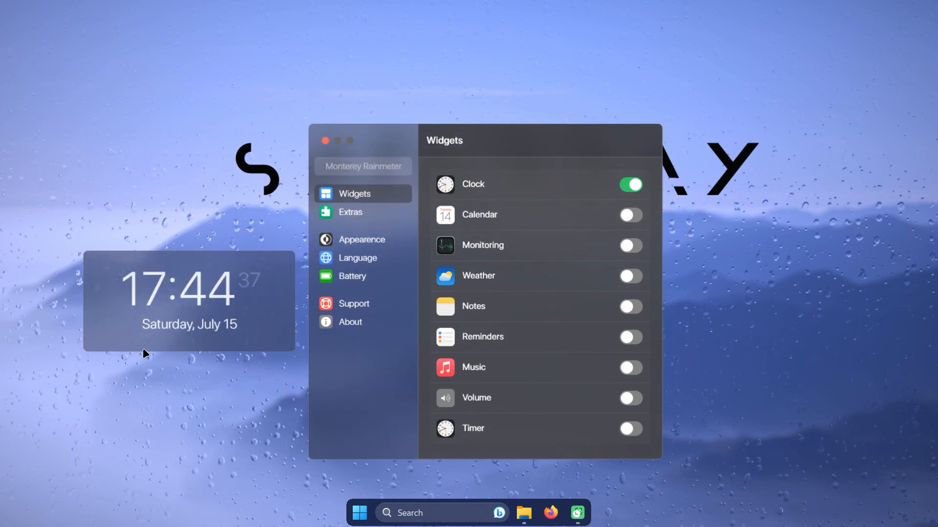
mouse_move(212, 312)
mouse_down()
mouse_move(200, 311)
mouse_move(200, 298)
mouse_up()
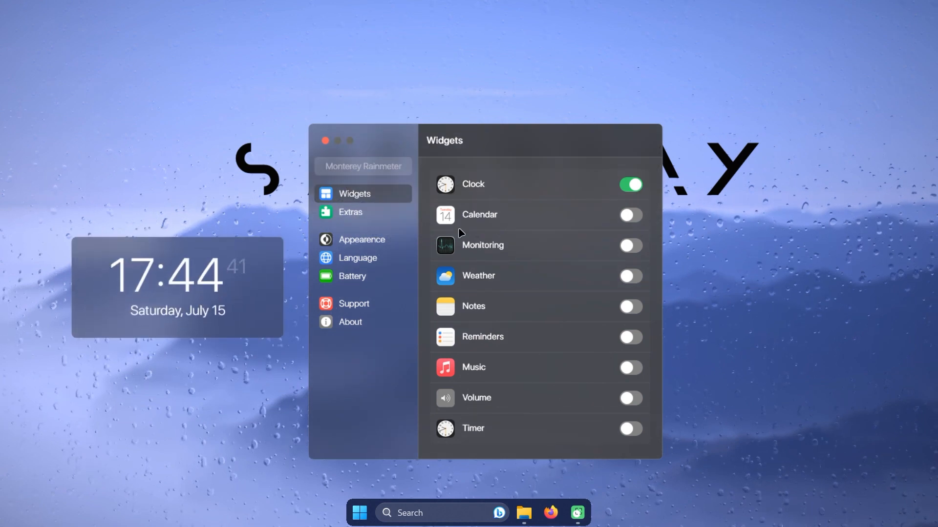
Step: Check the Monterey appearance settings, then enable the Calendar widget and place it near the desktop's right edge
click(354, 243)
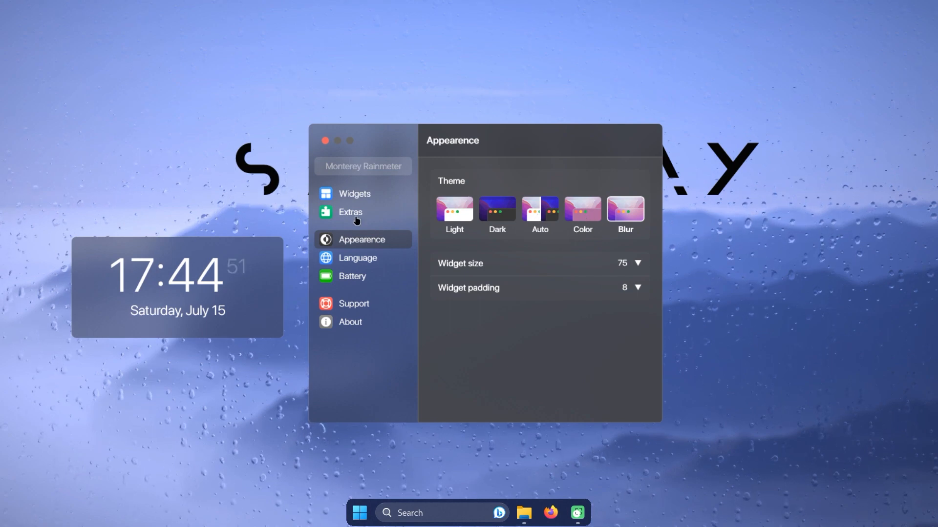
click(347, 195)
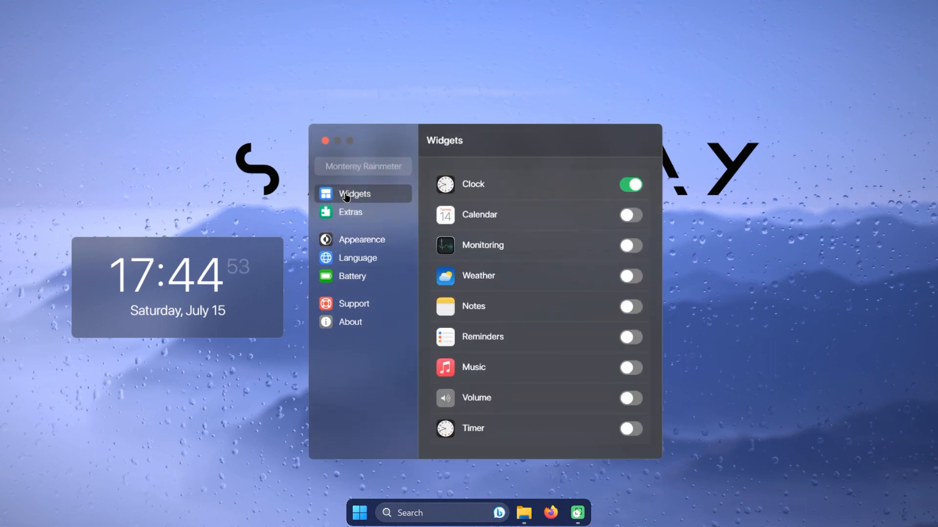
click(632, 219)
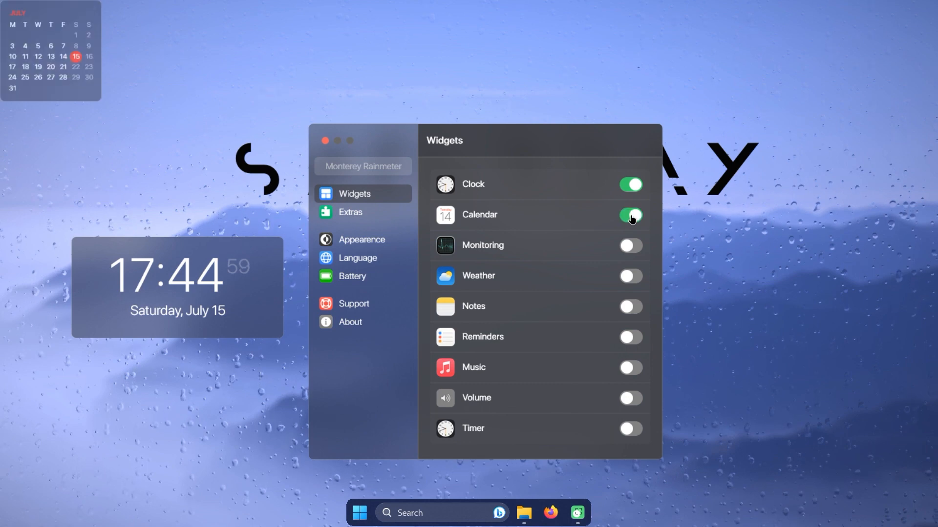
drag(47, 14, 856, 223)
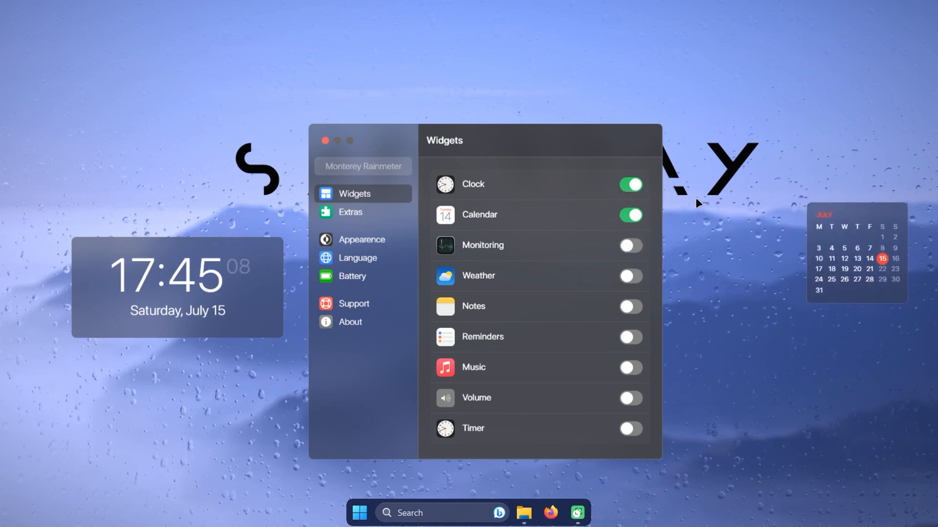
Step: Enable the Weather widget and arrange it directly below the clock, aligning both along the desktop's left side
click(636, 276)
drag(238, 285, 230, 235)
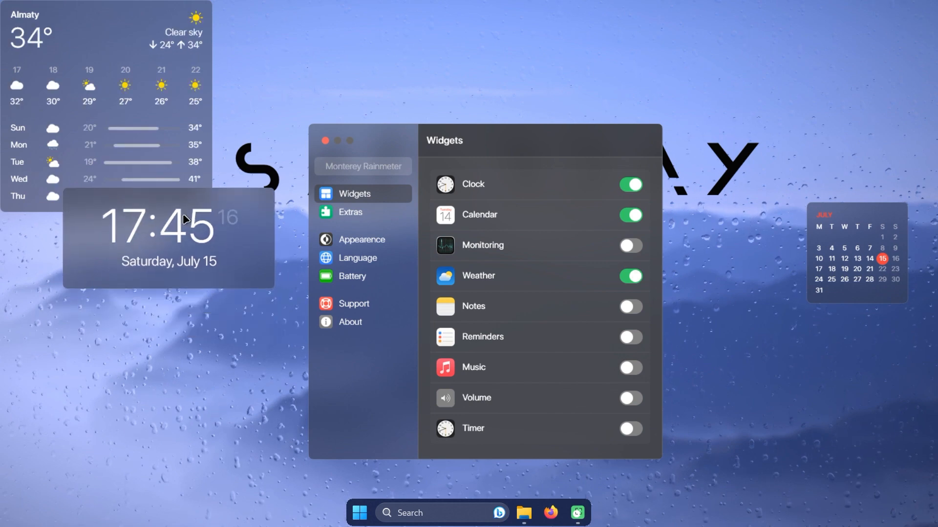
drag(160, 107, 194, 408)
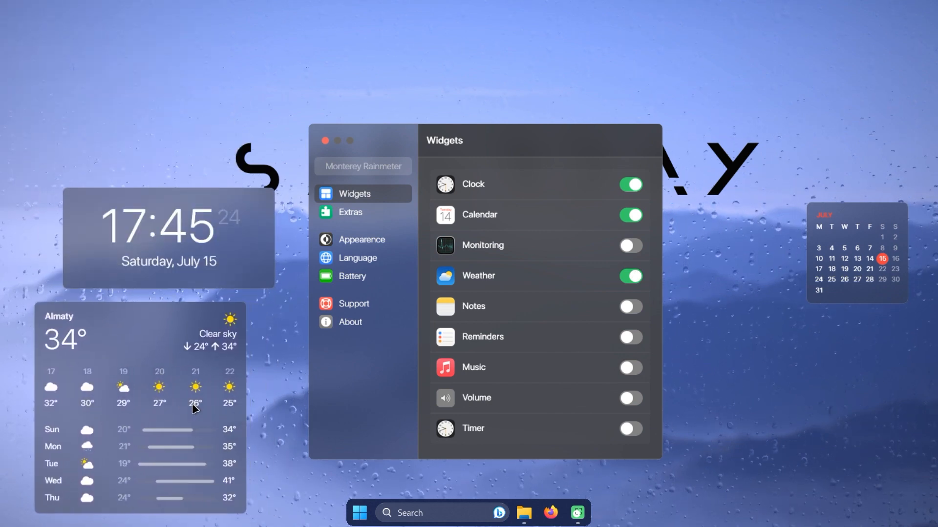
drag(145, 243, 114, 243)
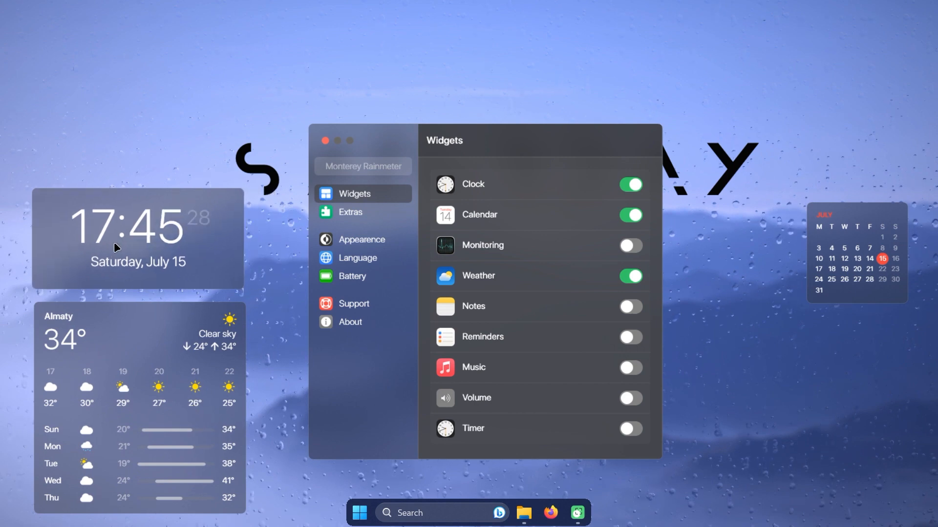
Step: Enable the Notes and Reminders widgets, placing Notes above the clock and Reminders immediately left of the calendar
click(631, 307)
drag(50, 31, 157, 72)
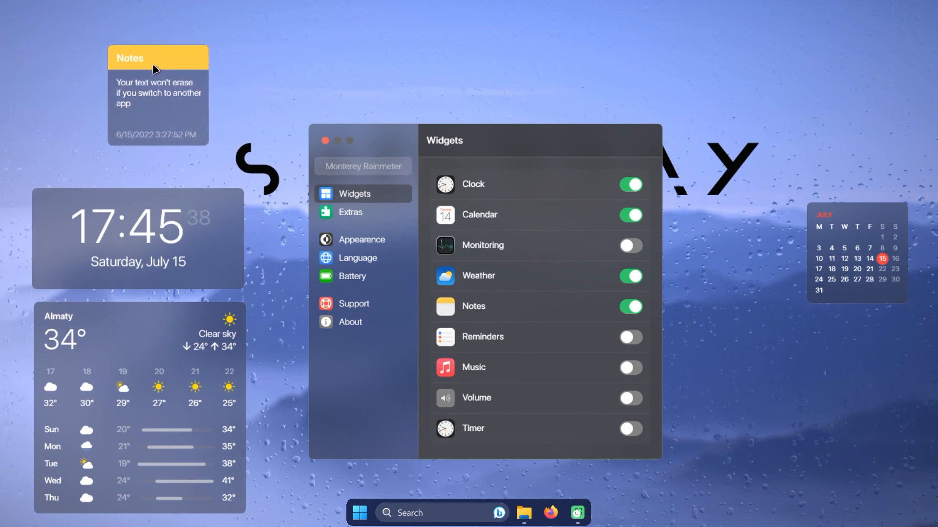
click(631, 337)
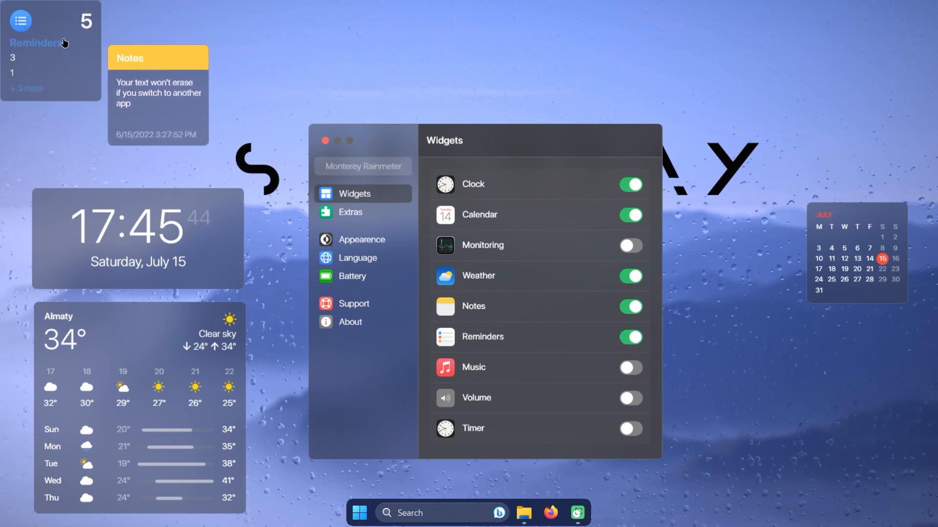
drag(71, 40, 744, 240)
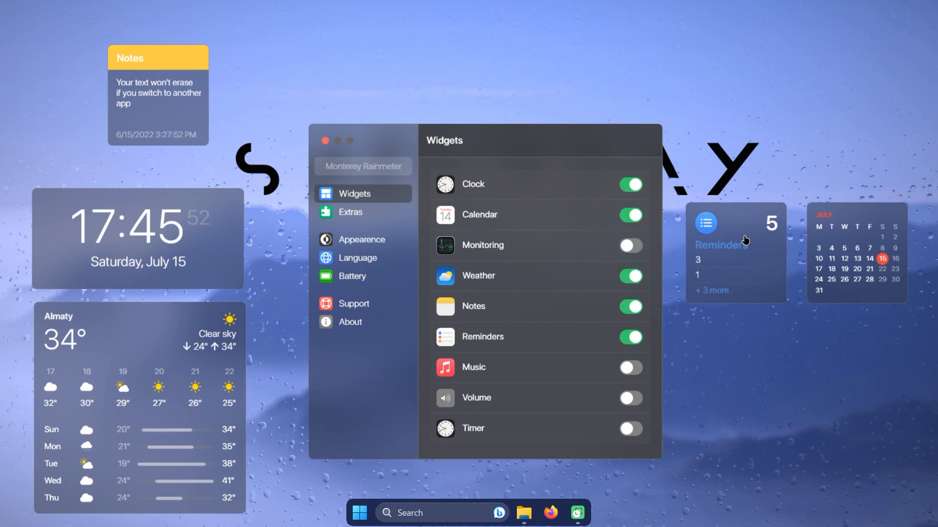
Step: Move the Notes widget below Reminders, change its size to Wide, and close the Monterey settings
drag(150, 99, 731, 347)
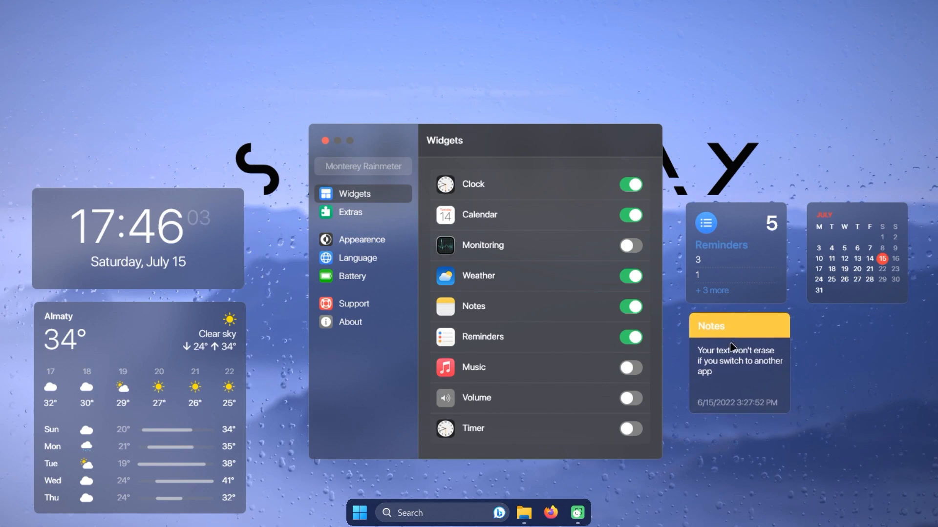
right_click(731, 346)
click(760, 398)
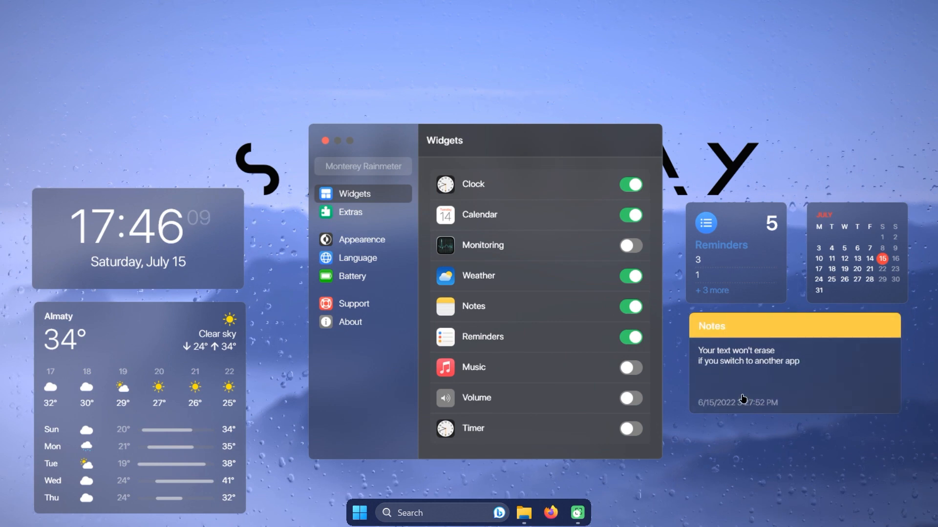
click(325, 141)
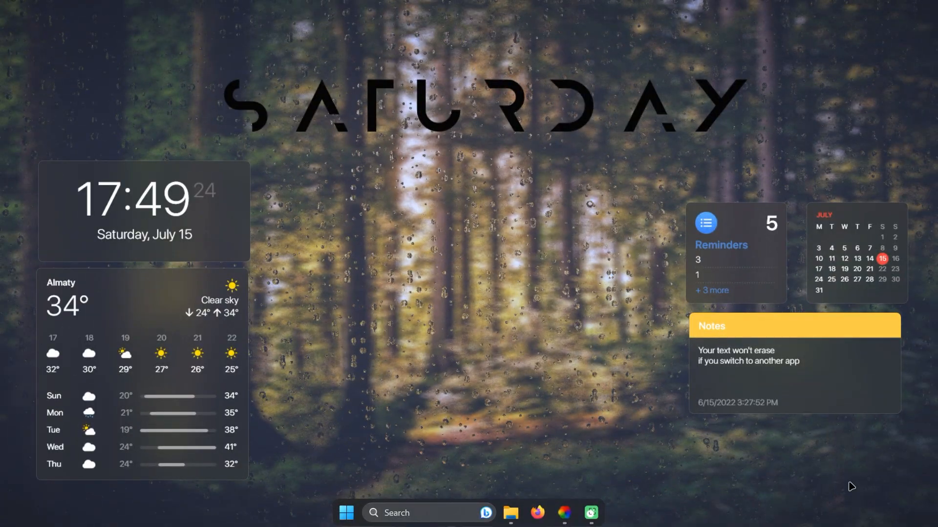